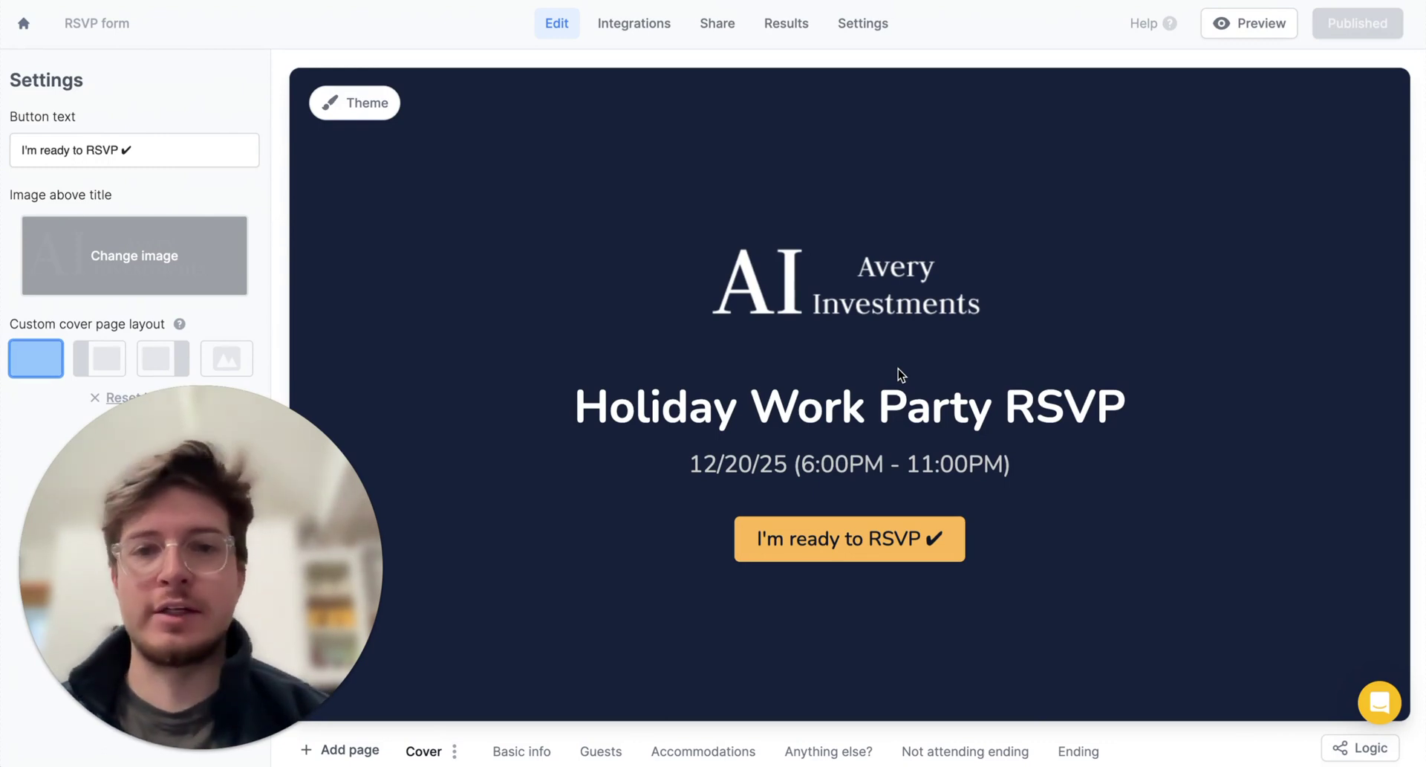
# Move from the Basic info page to the Guests page, which shows the 1–10 guest-count choice.
pyautogui.click(174, 747)
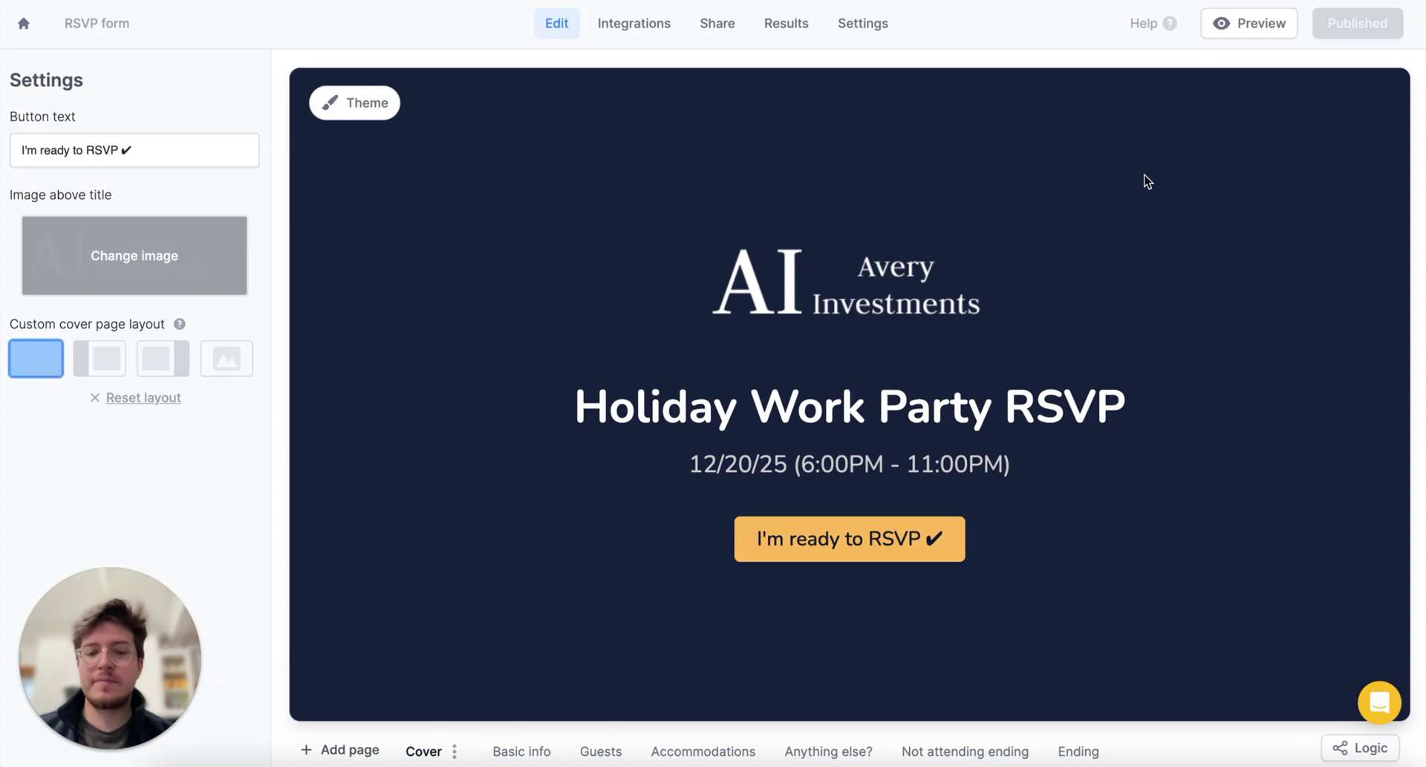
pyautogui.click(537, 750)
pyautogui.click(587, 751)
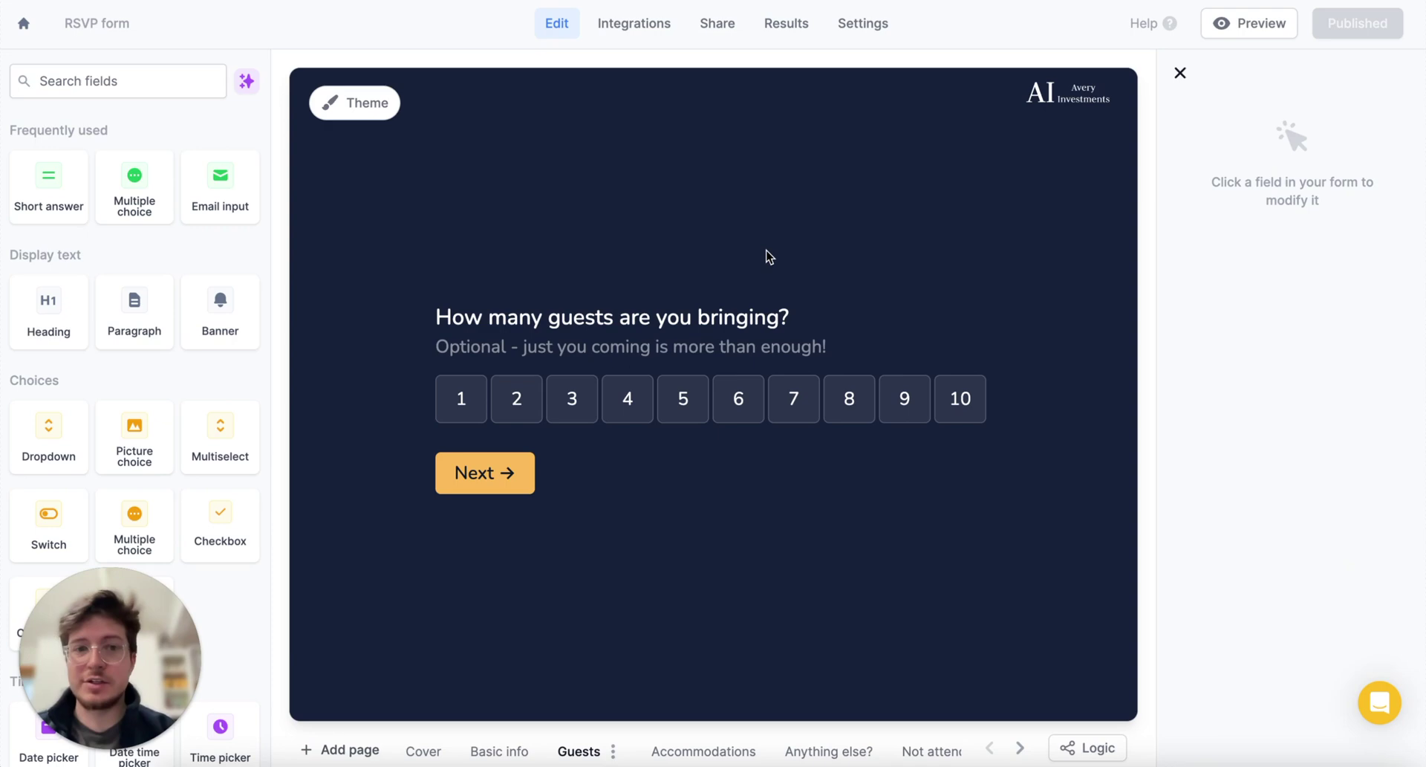
# From the Share tab, email the RSVP form to both suggested recipient addresses.
pyautogui.click(717, 27)
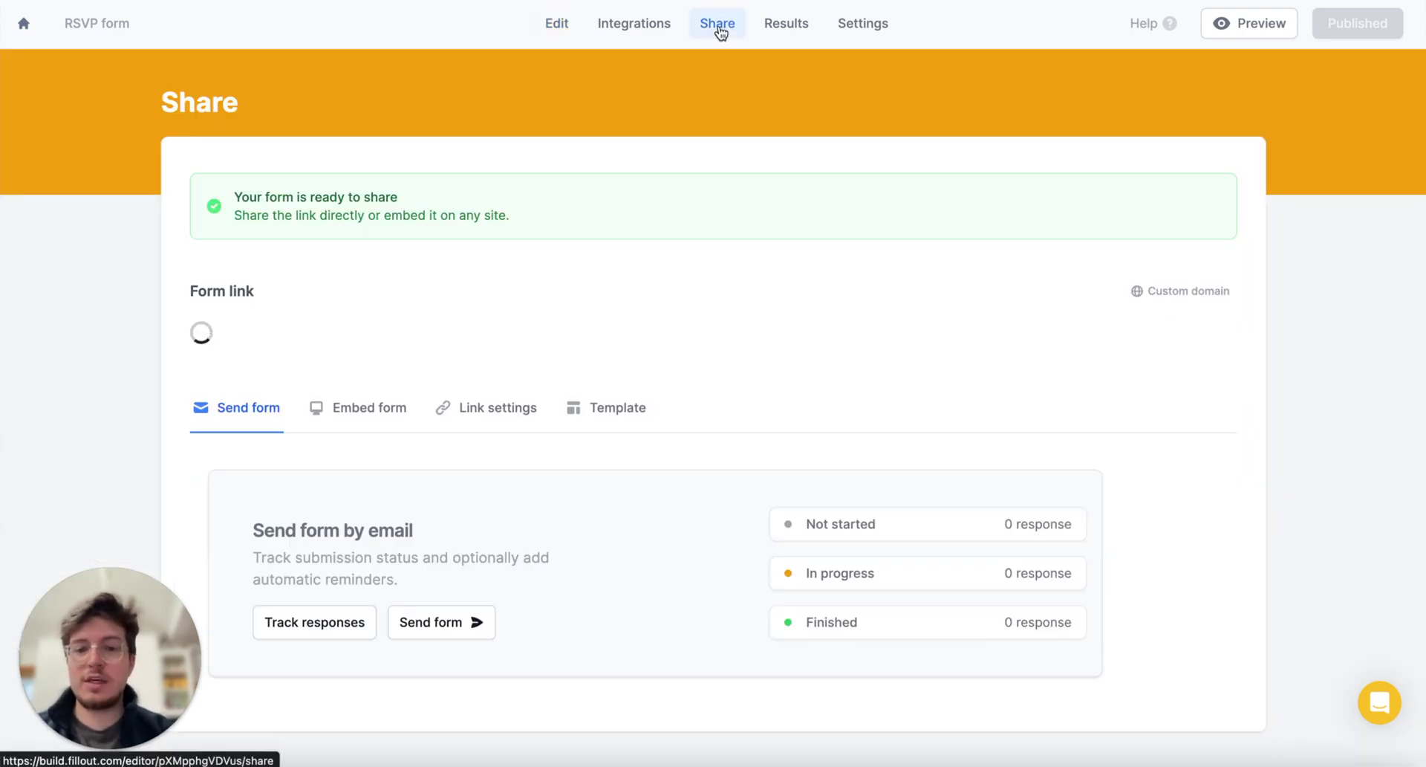
pyautogui.scroll(-1, 631, 270)
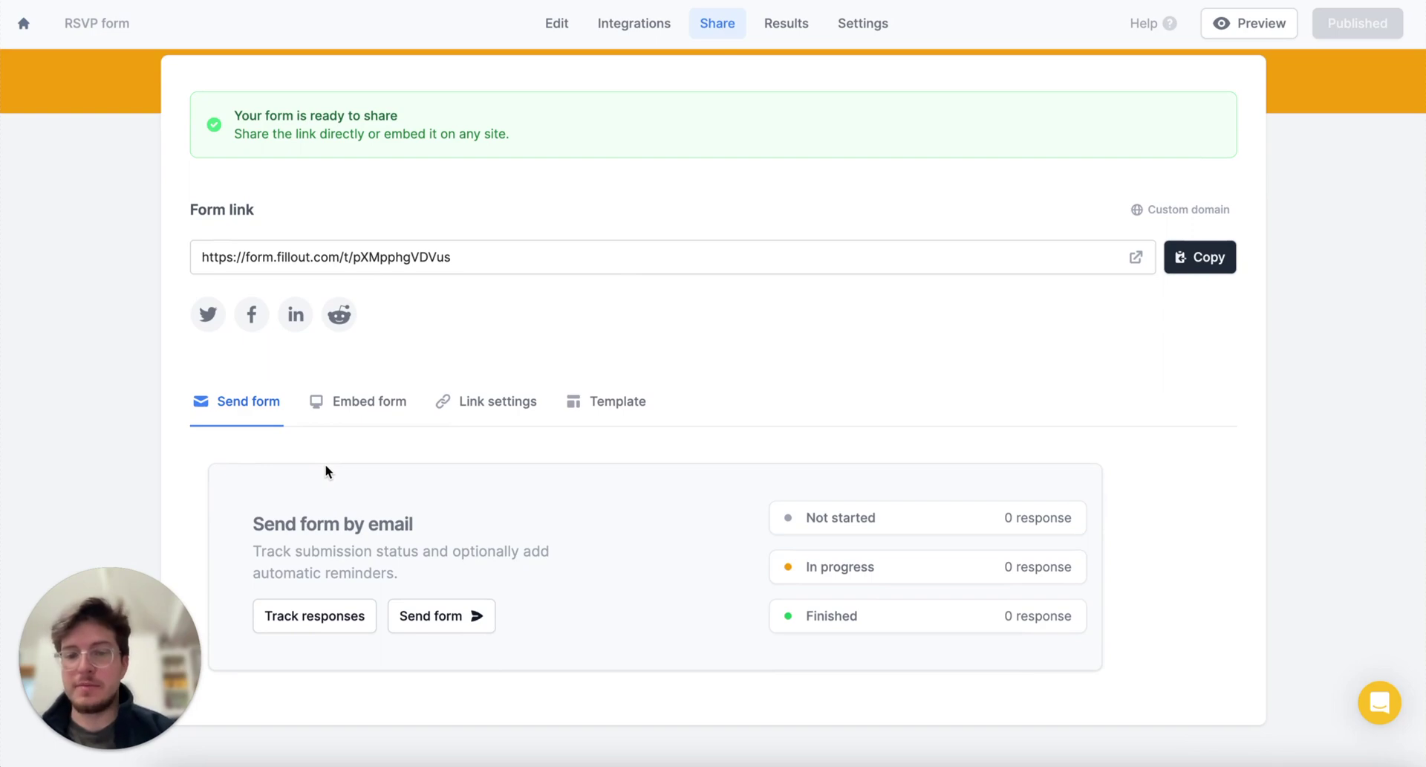
pyautogui.click(468, 615)
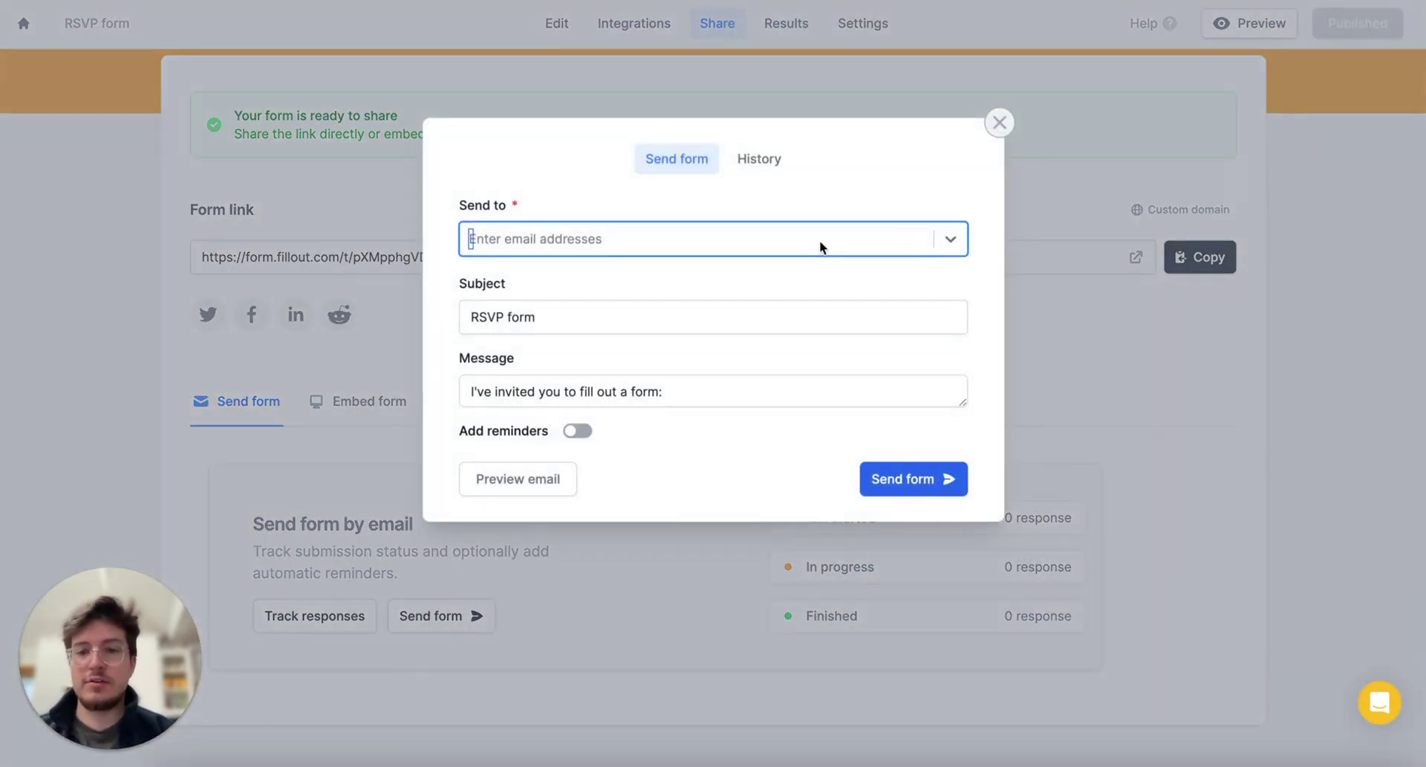
pyautogui.click(814, 236)
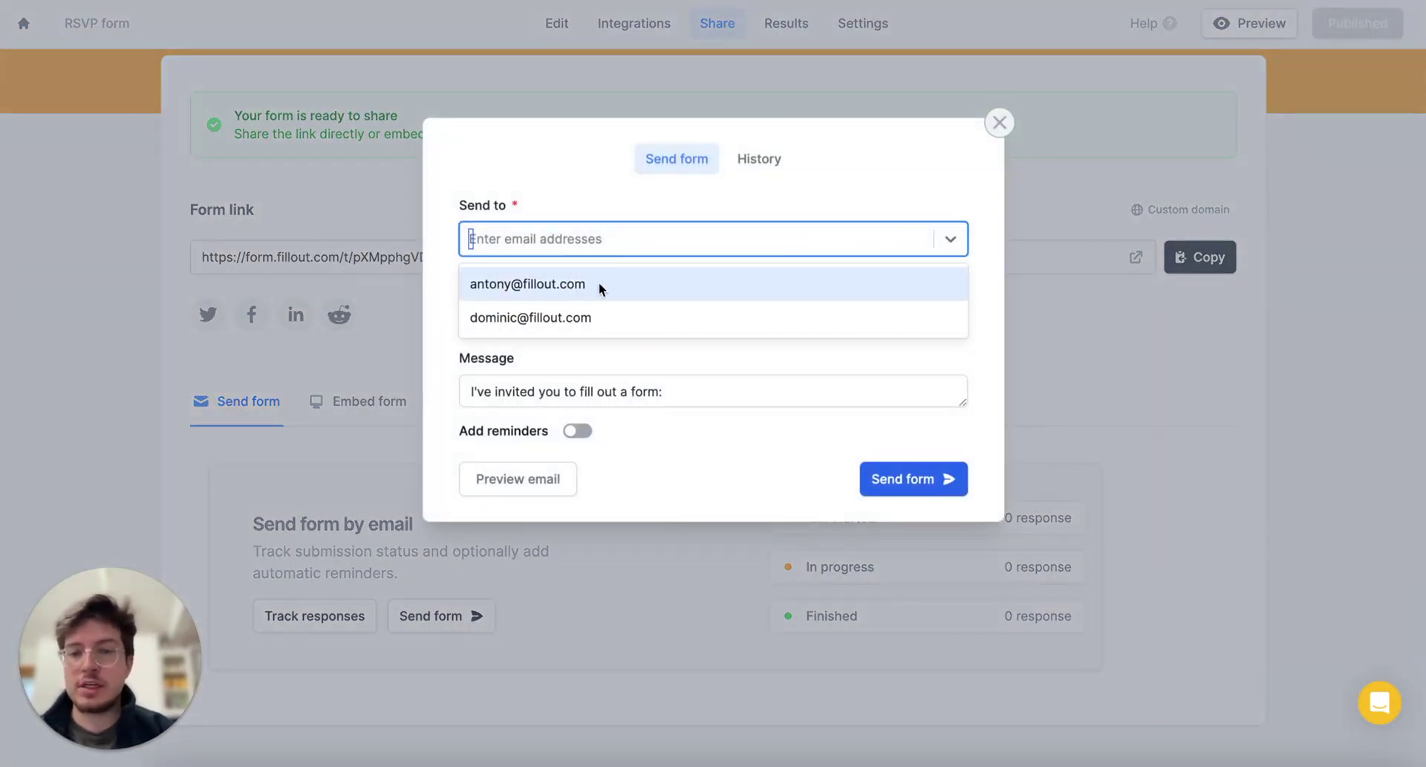
pyautogui.click(574, 286)
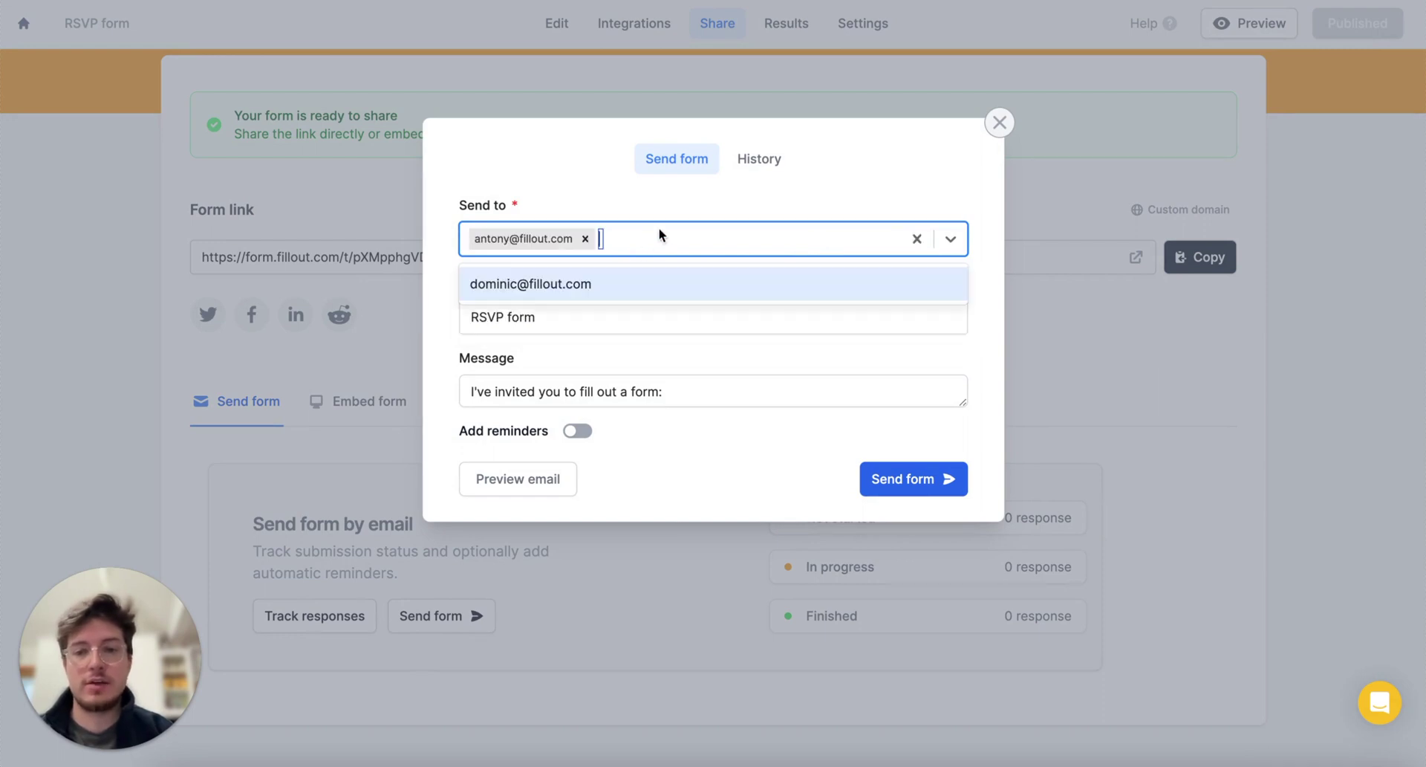
pyautogui.click(617, 285)
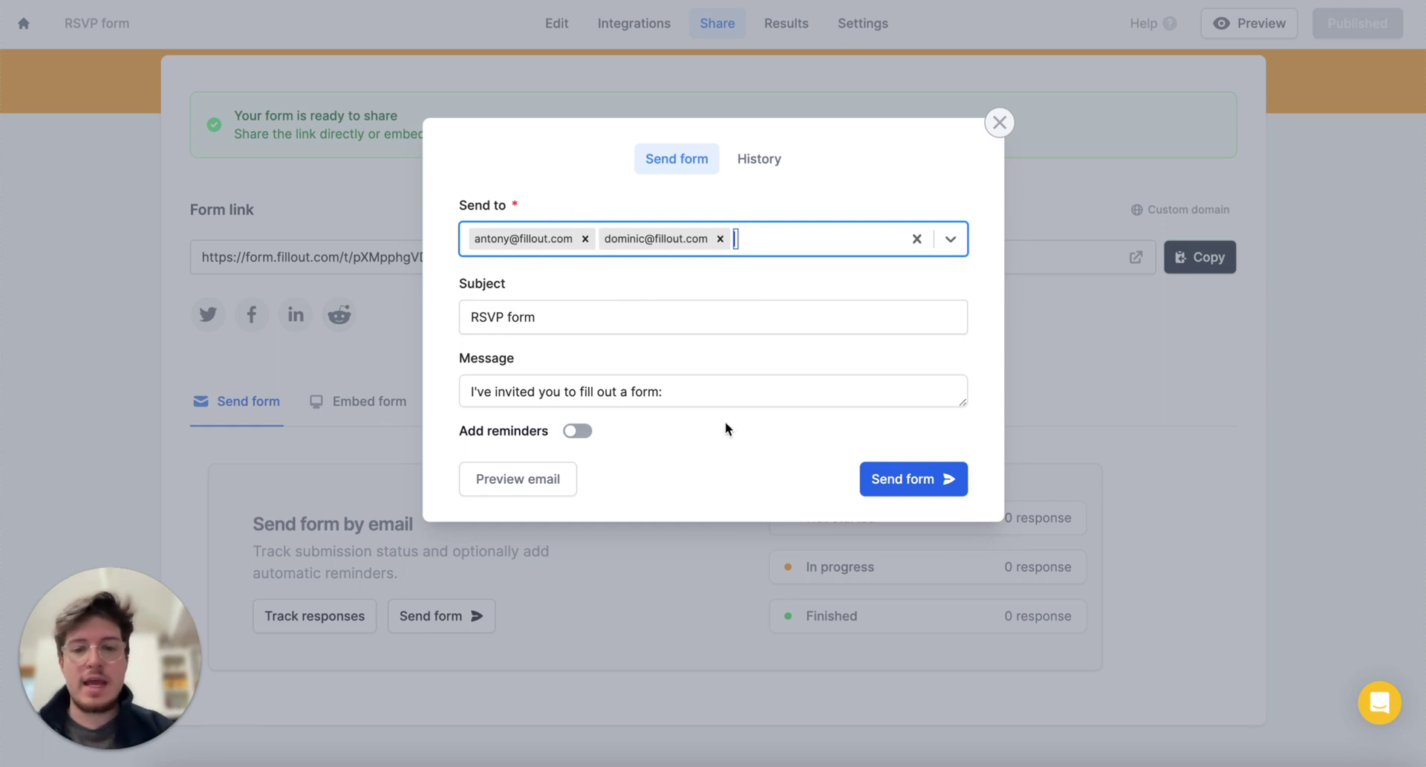
pyautogui.click(890, 479)
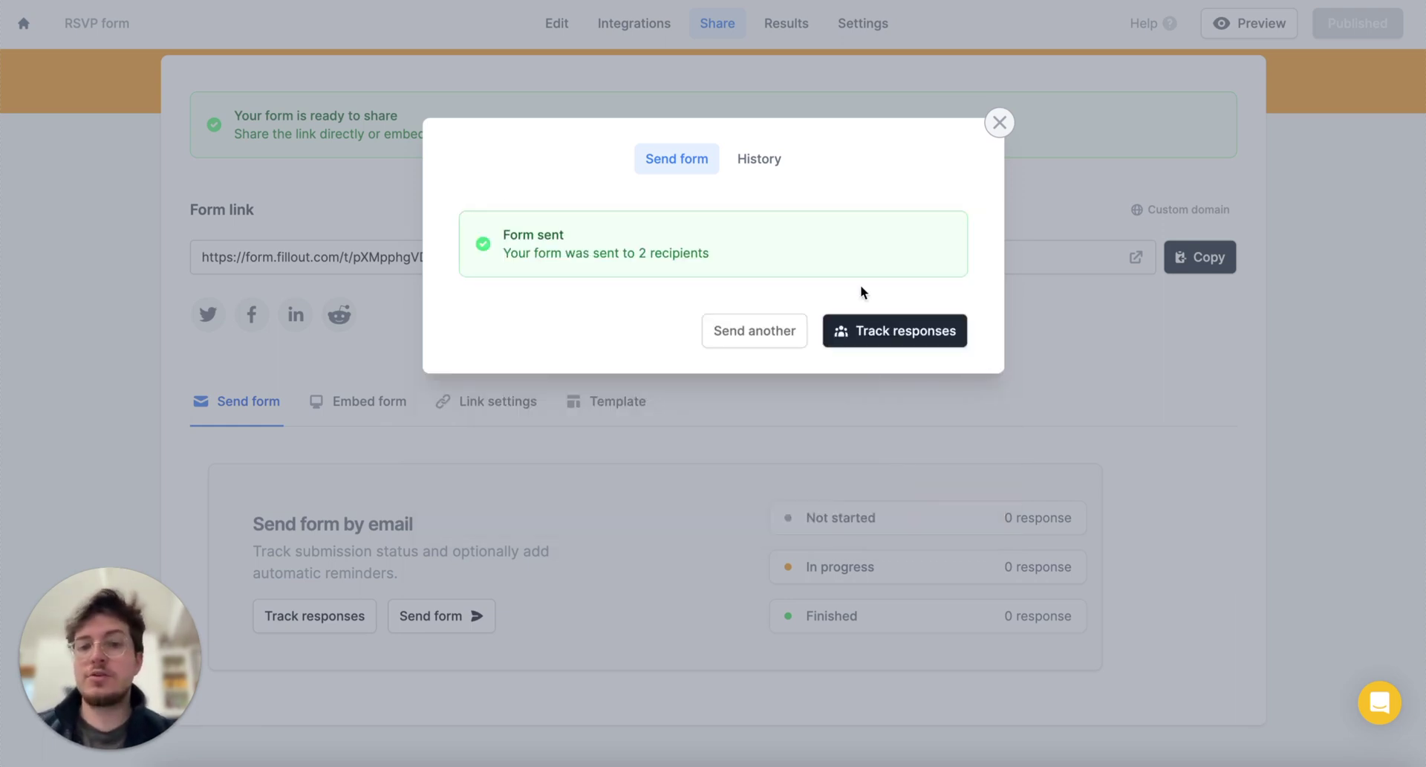
# View the Form sent History, listing both emailed recipients as Not started.
pyautogui.click(761, 160)
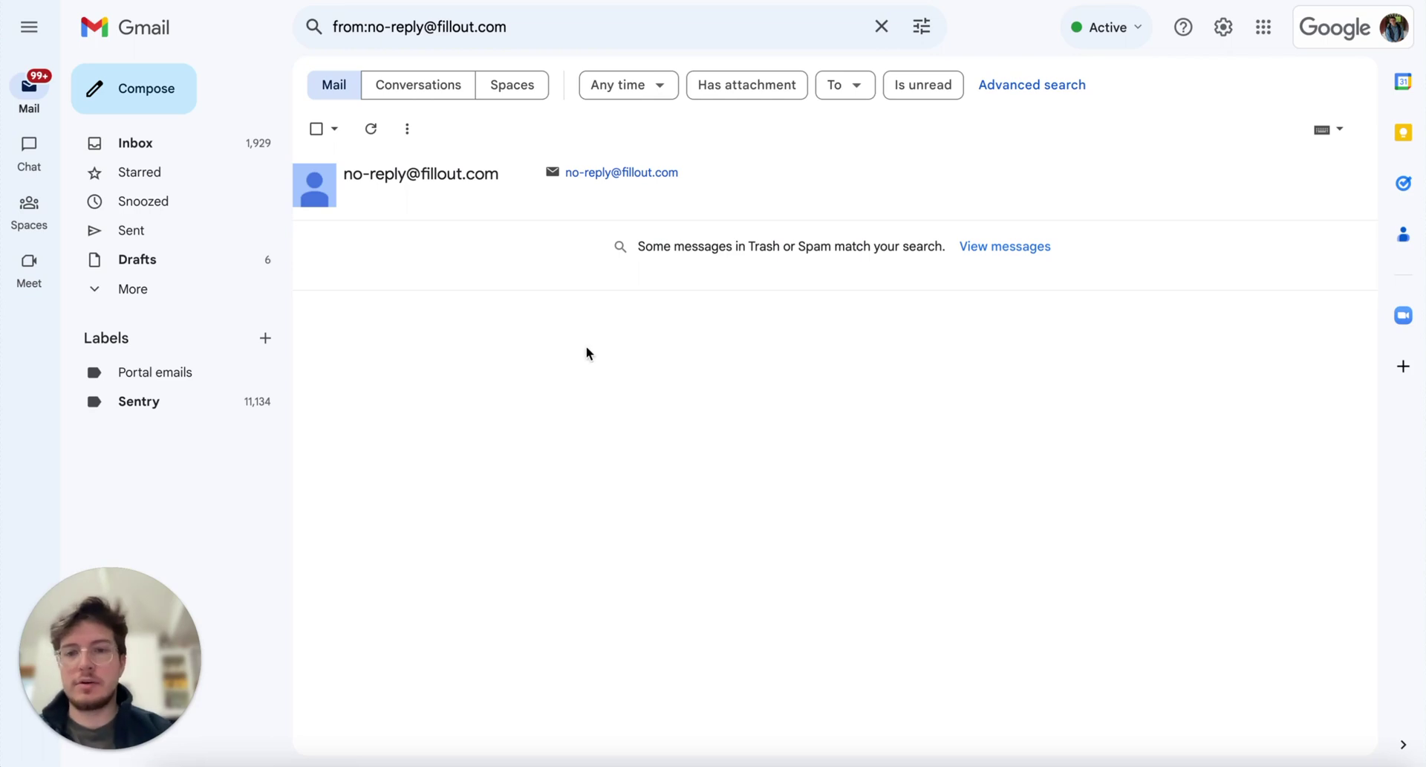
pyautogui.click(628, 35)
pyautogui.press('Return')
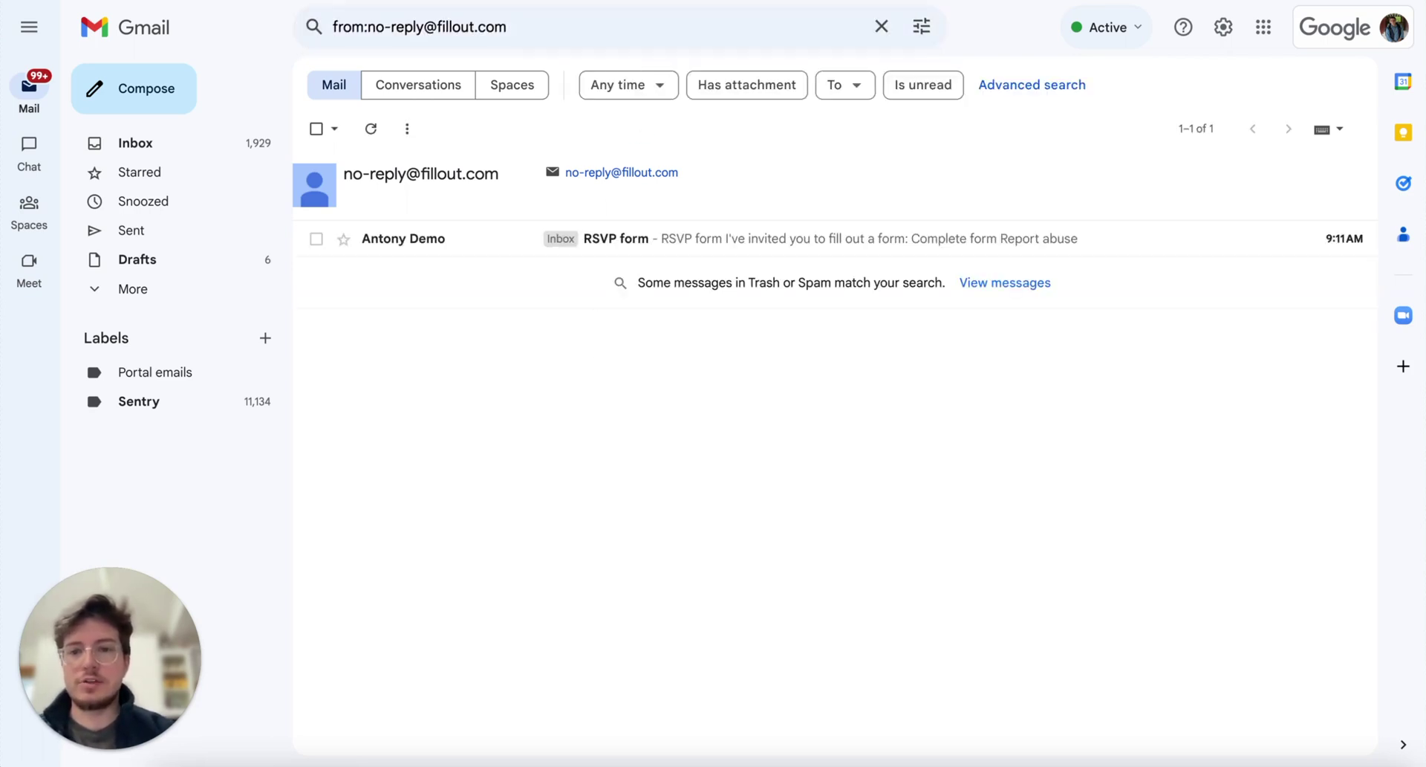
pyautogui.click(708, 252)
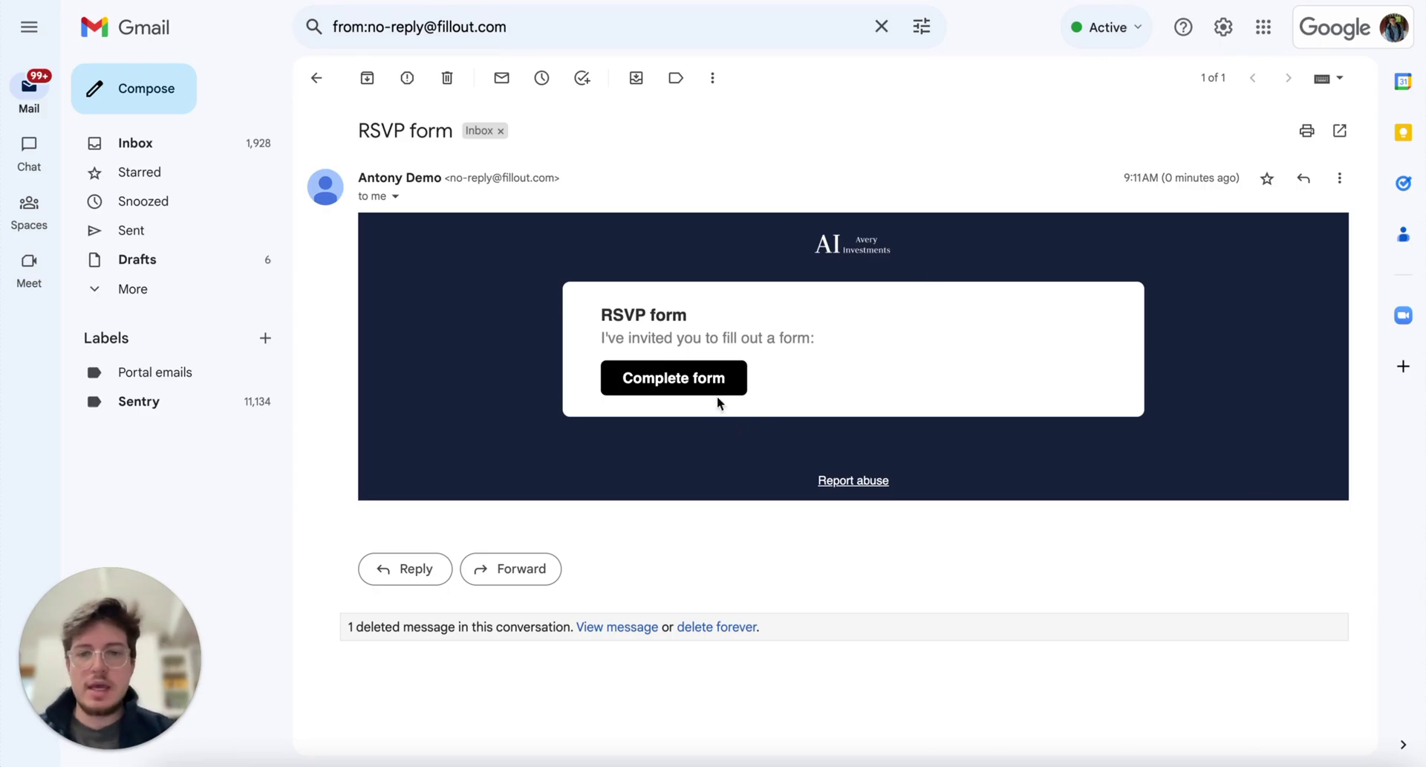
pyautogui.click(700, 383)
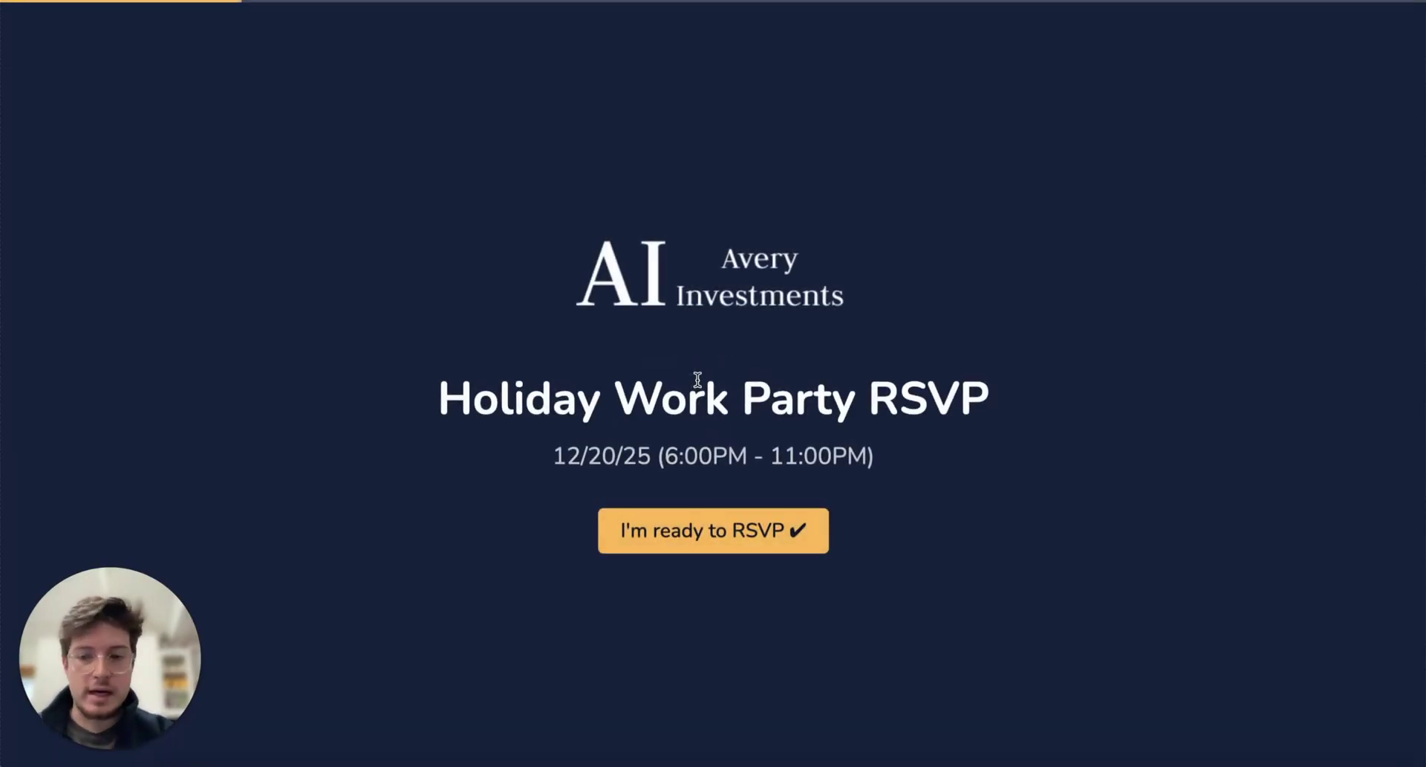
# Start the RSVP, answer Yes to attending, and choose 8 guests.
pyautogui.click(721, 546)
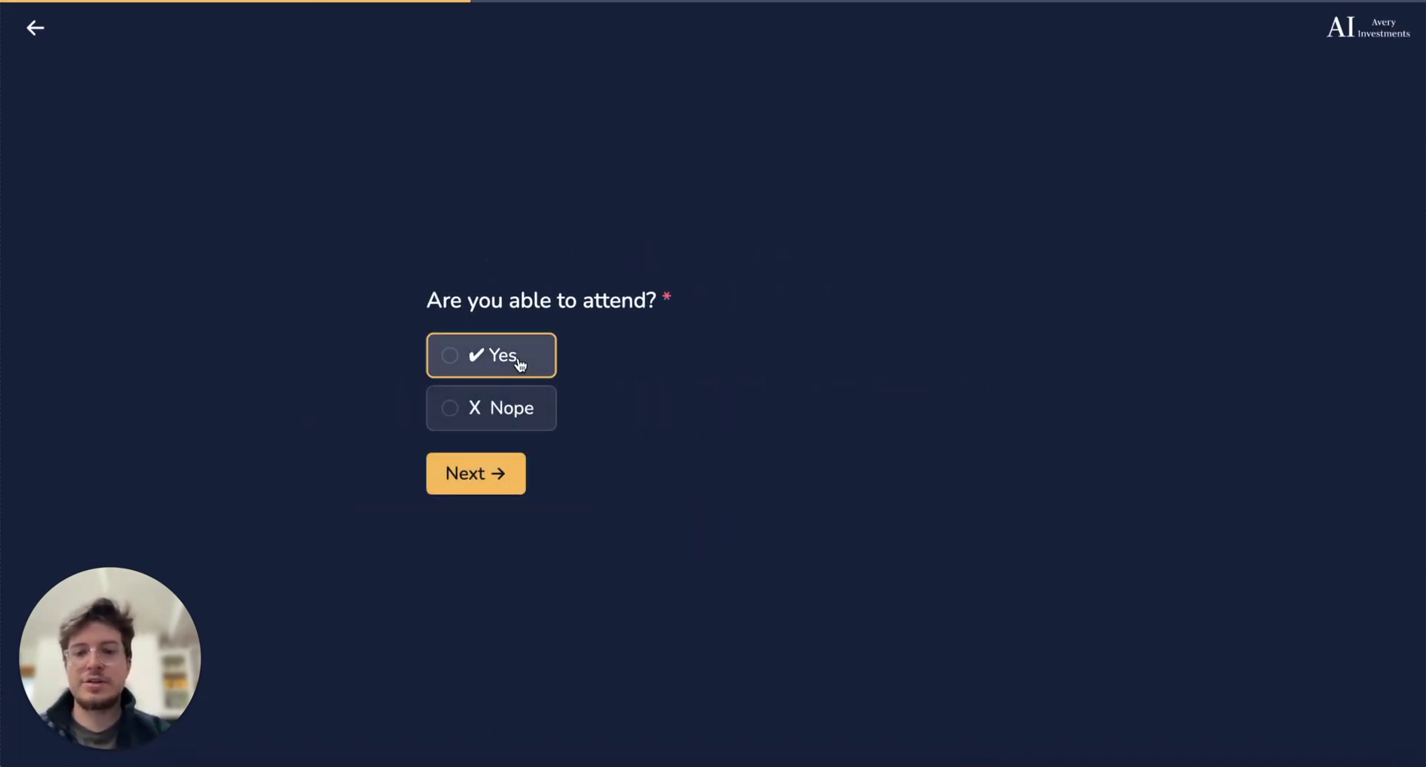
pyautogui.click(520, 364)
pyautogui.click(493, 474)
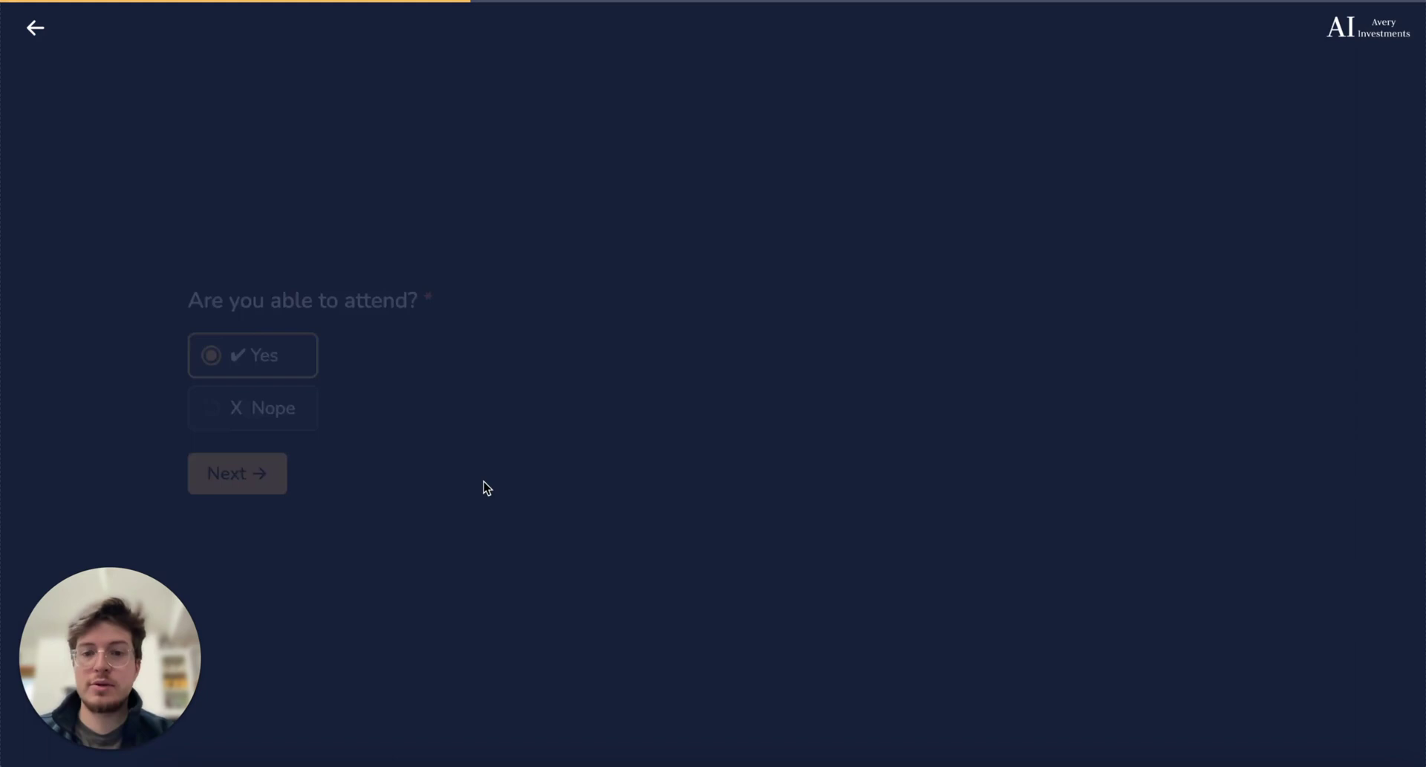
pyautogui.click(853, 395)
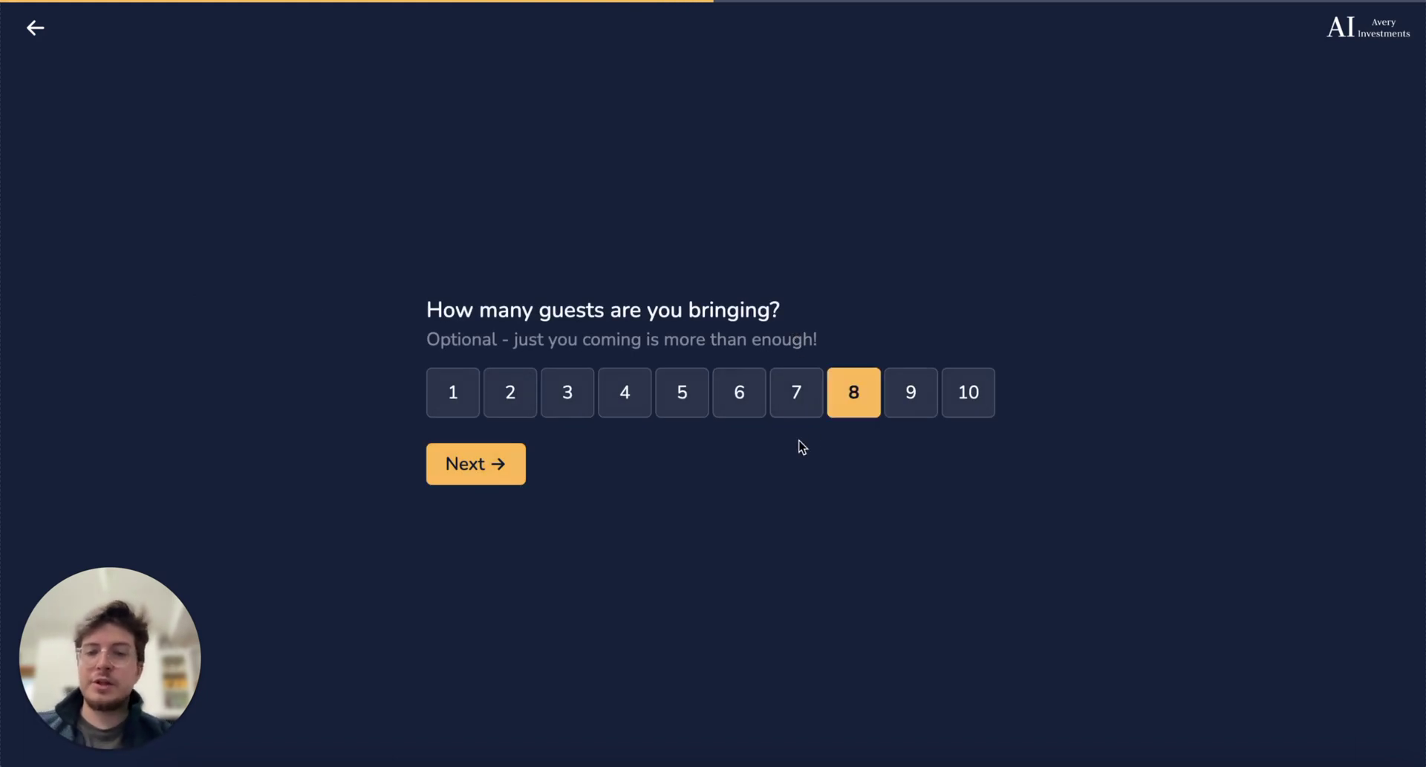
pyautogui.click(498, 480)
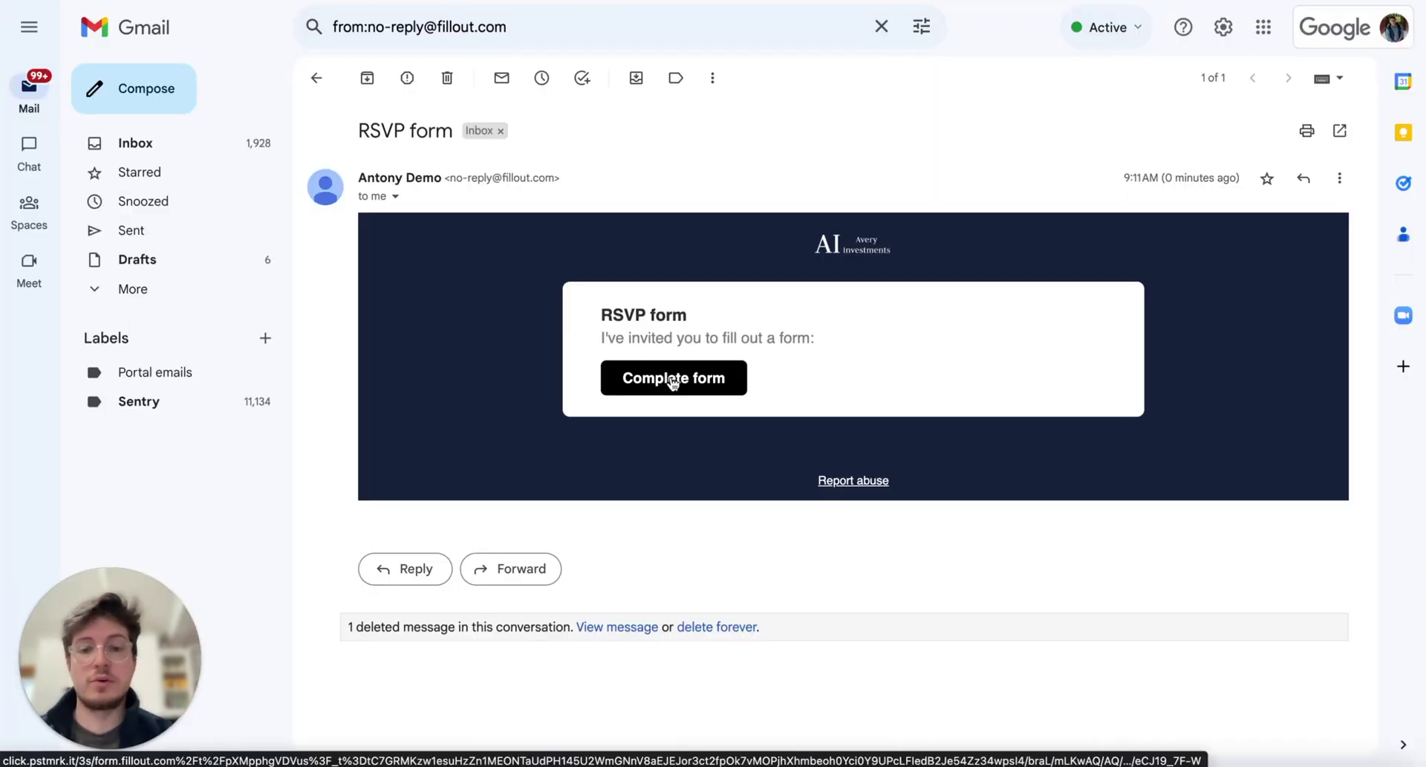
# Reopen the form, return to the attendance question, and advance past attendance and guest count.
pyautogui.click(673, 378)
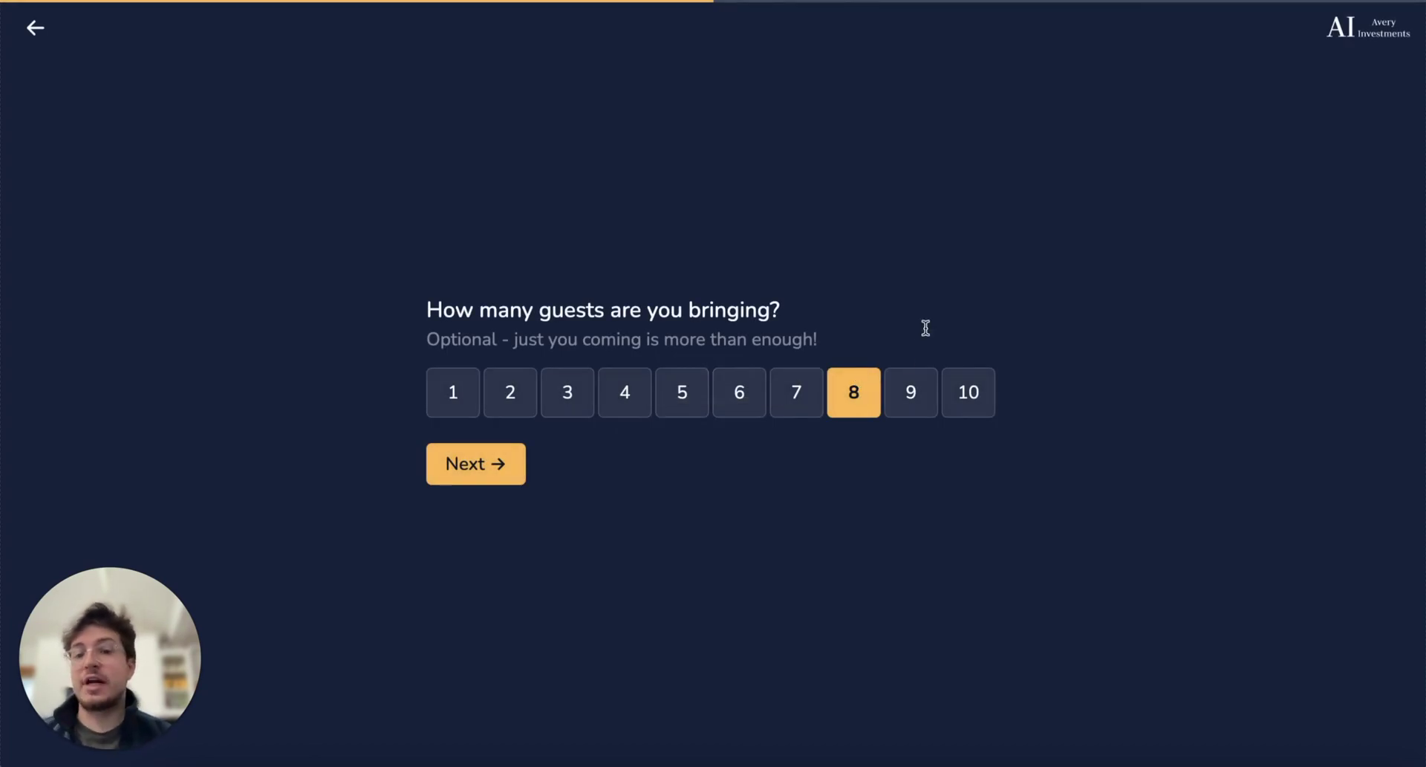
pyautogui.click(35, 35)
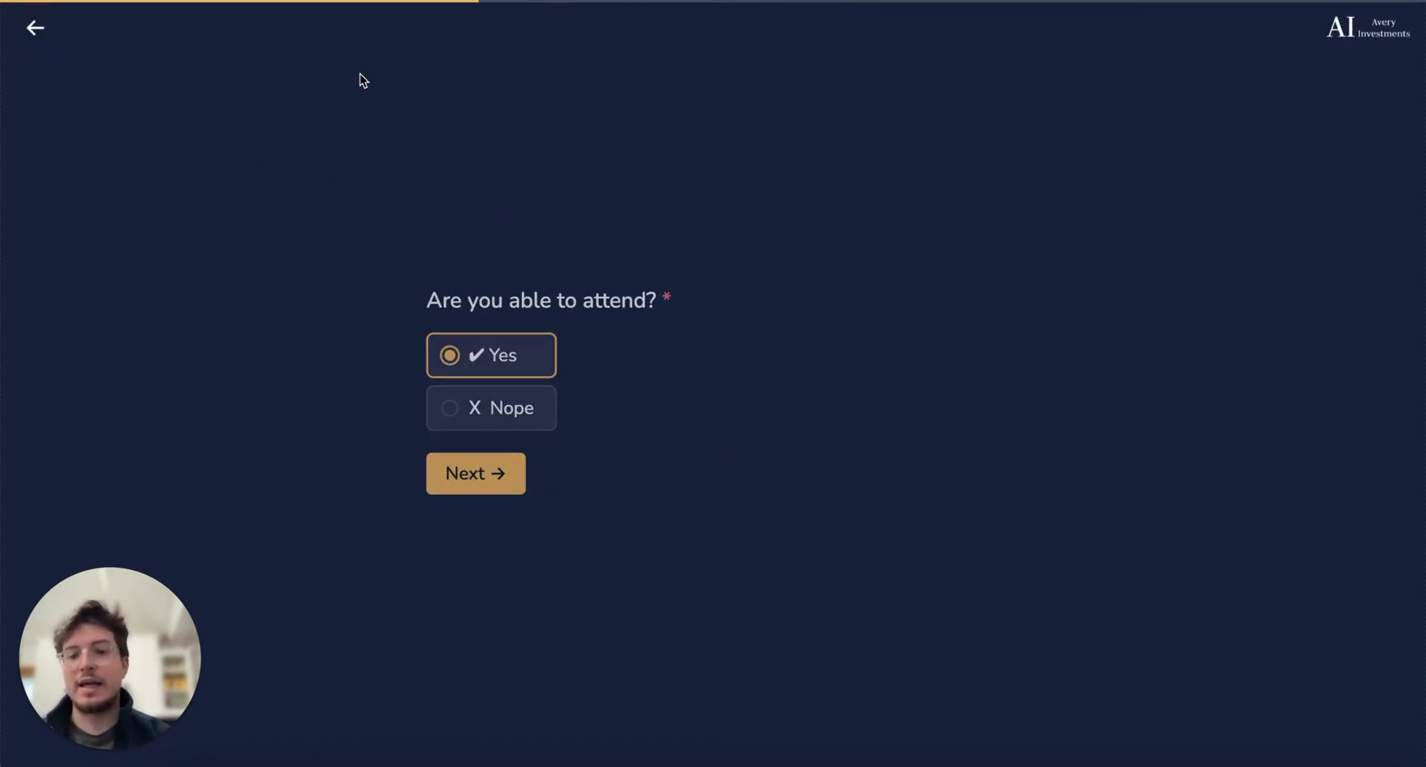
pyautogui.click(503, 483)
pyautogui.click(510, 464)
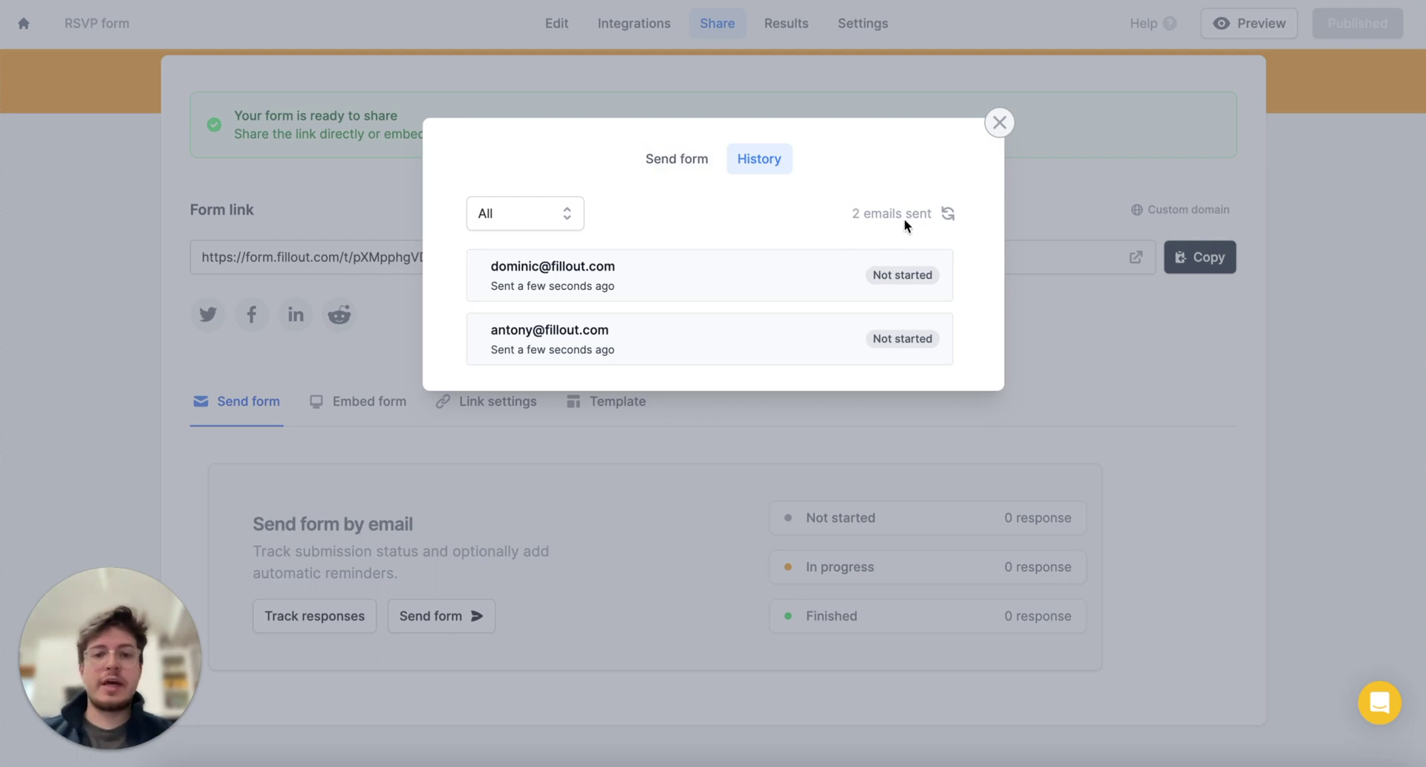
# Refresh the '2 emails sent' history so the second recipient shows In progress.
pyautogui.click(949, 213)
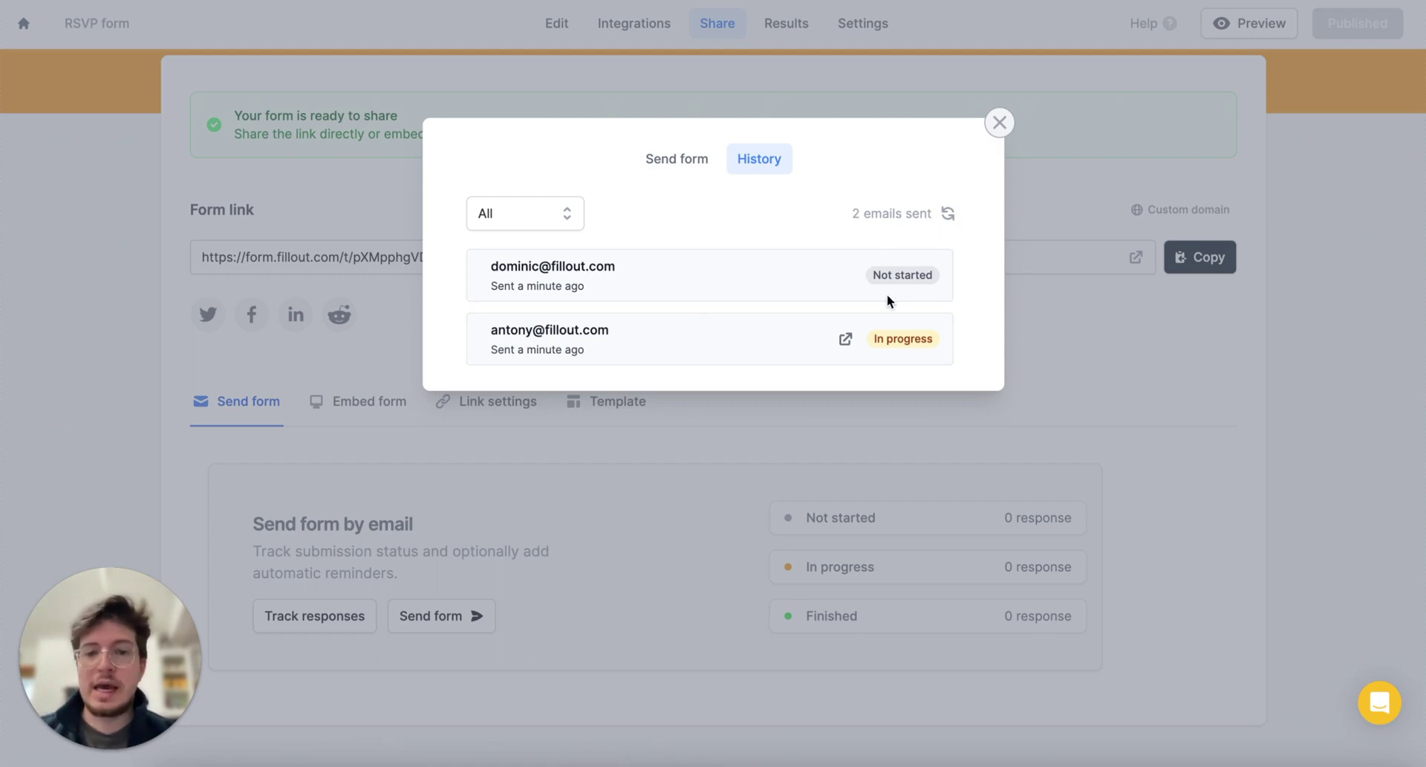
# Complete the second recipient's RSVP with No for dietary restrictions, arrival help and anything else, and submit.
pyautogui.click(851, 340)
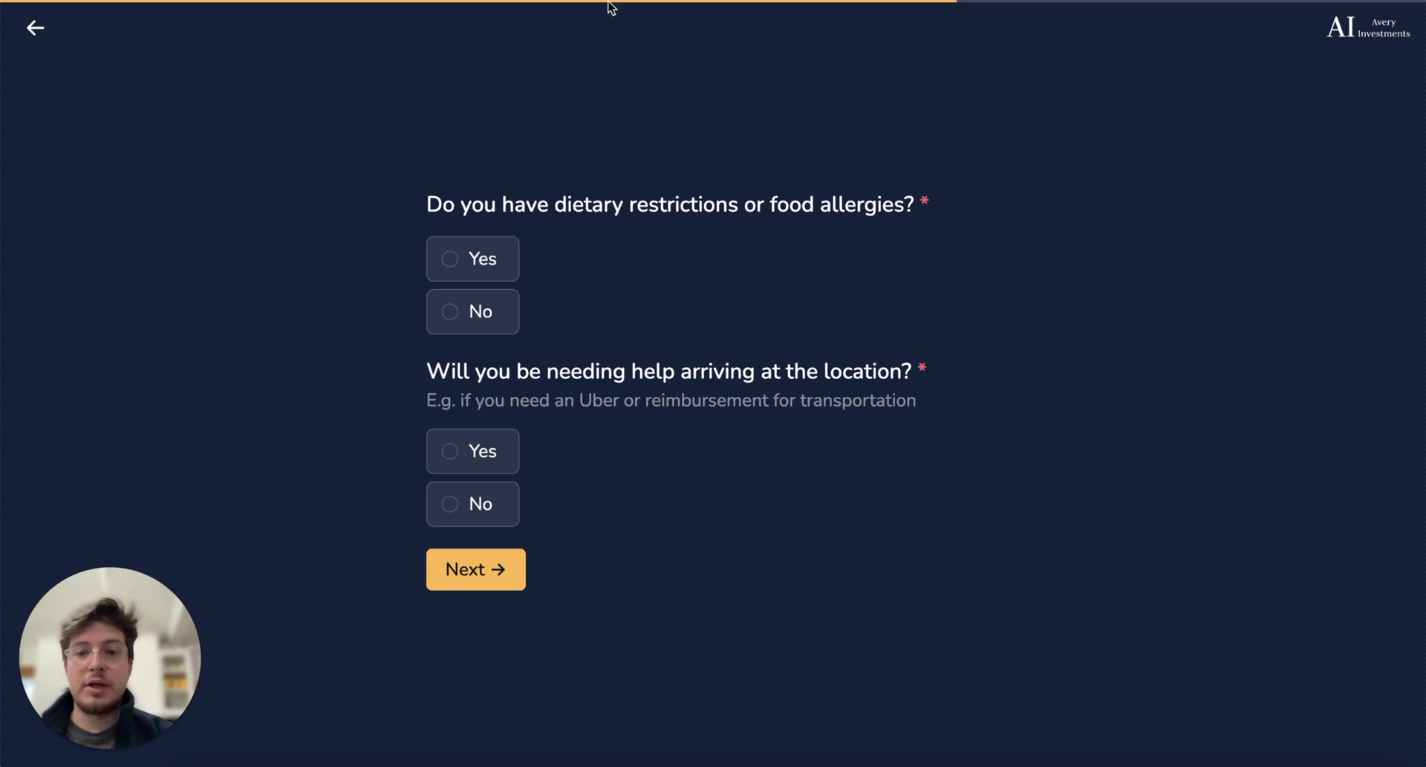
pyautogui.click(505, 245)
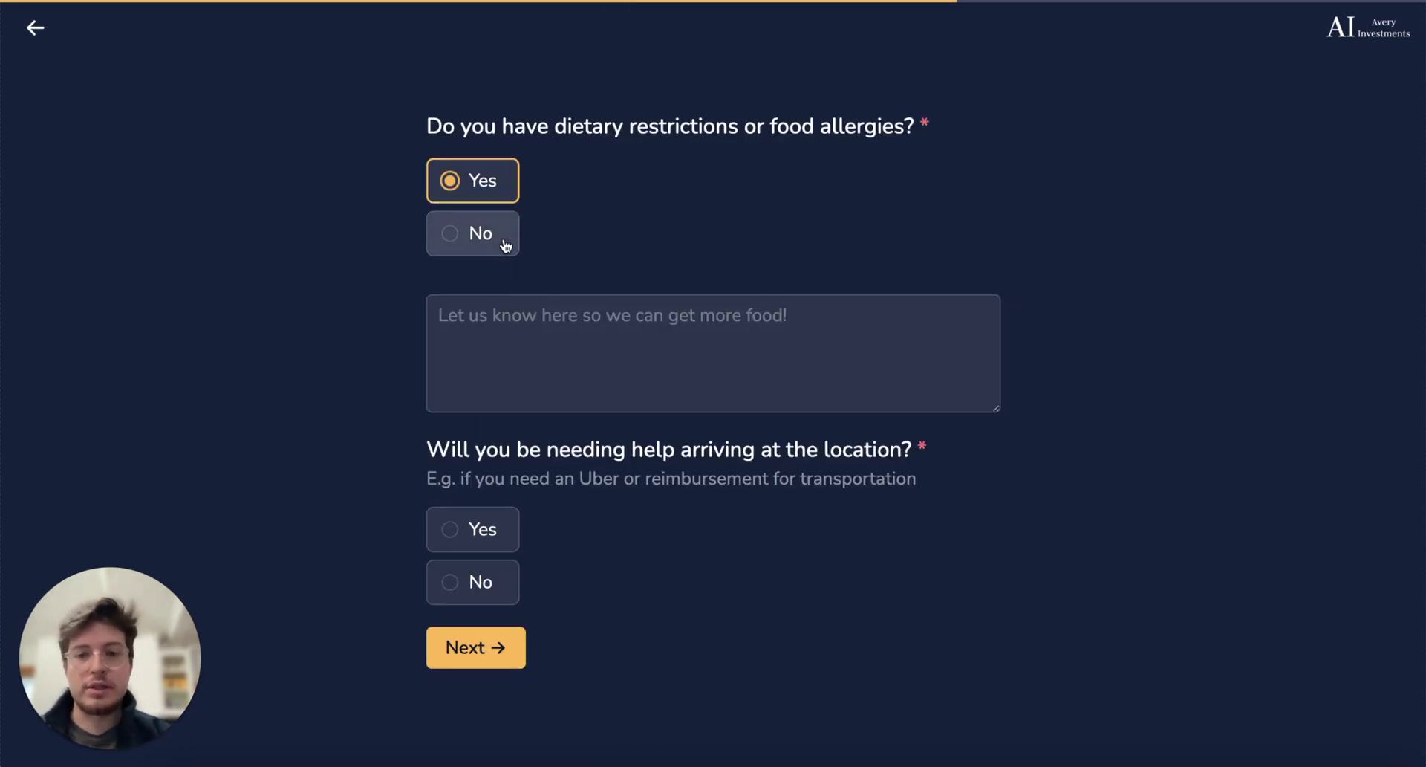
pyautogui.click(464, 236)
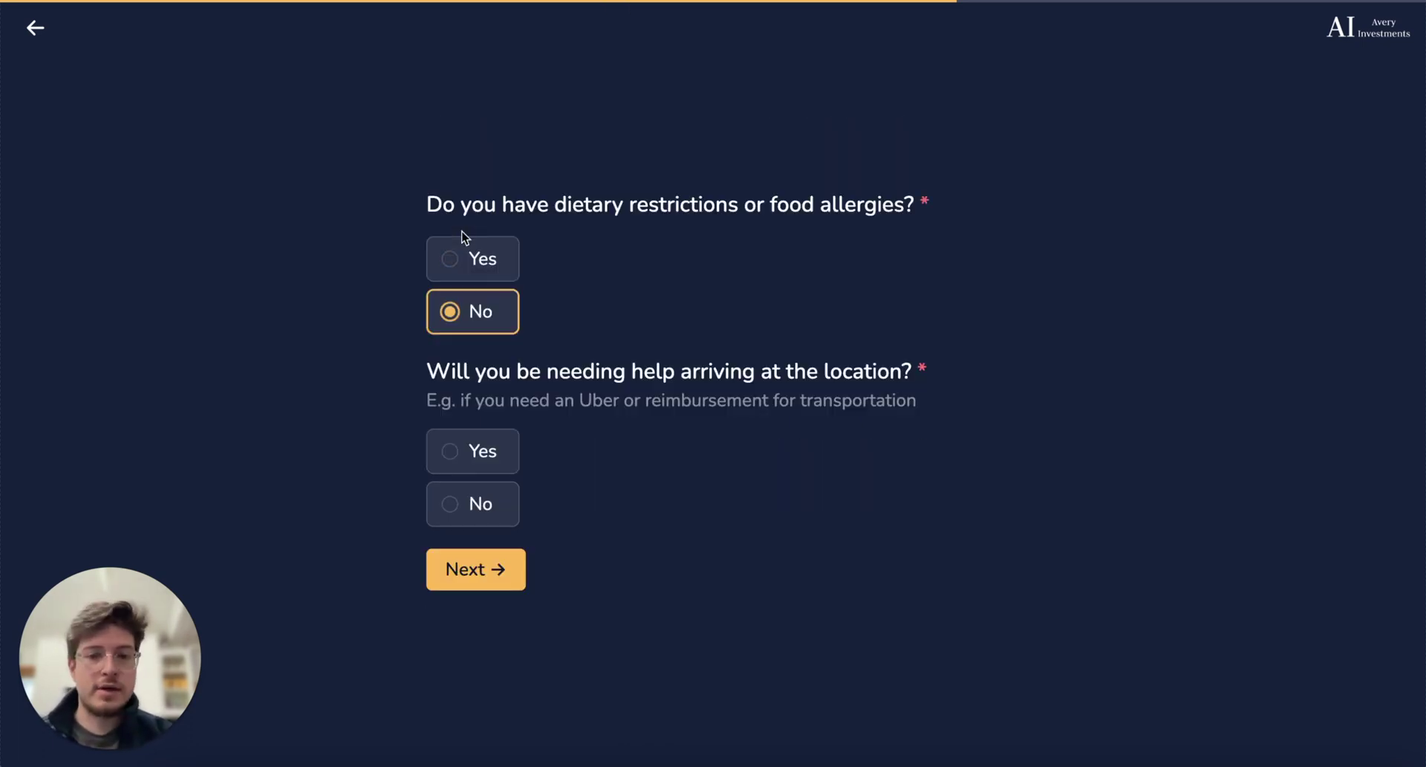
pyautogui.click(471, 518)
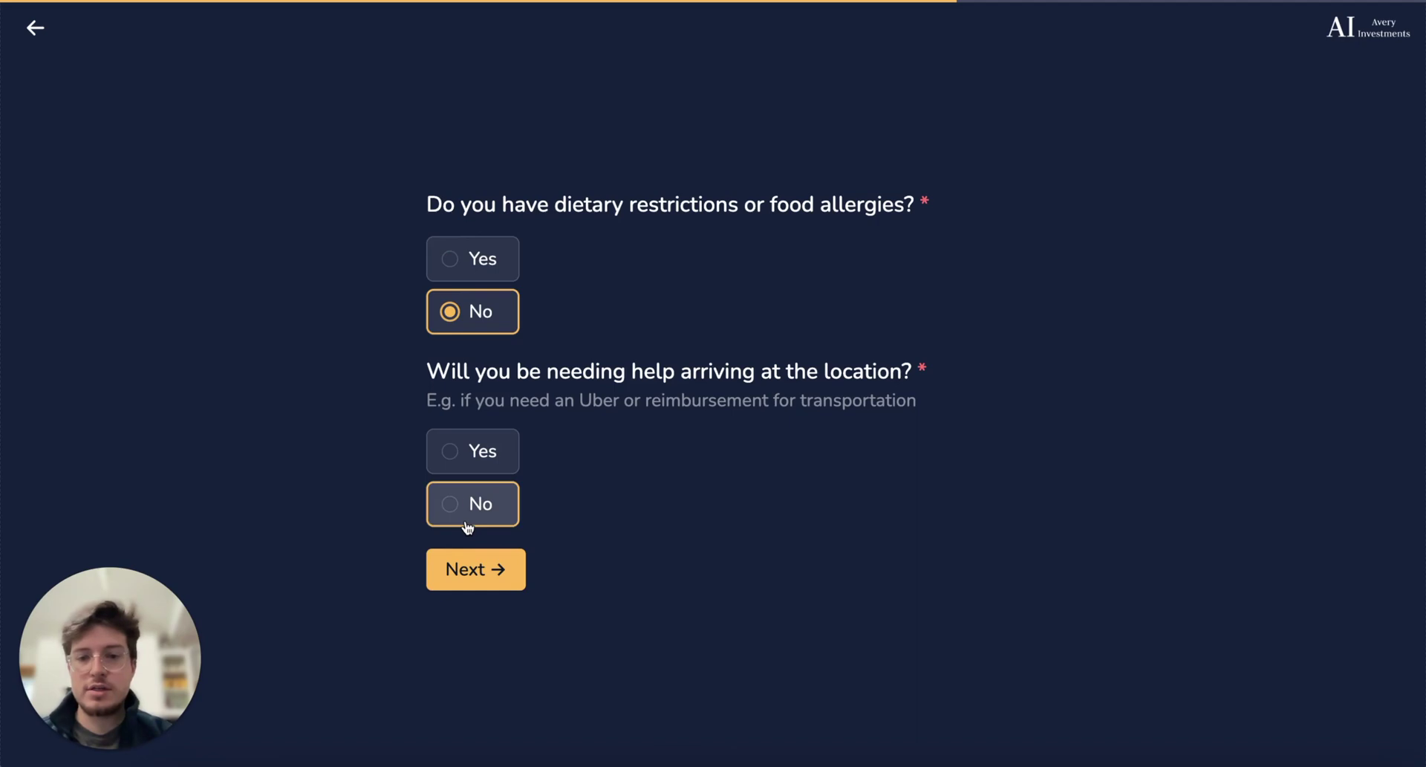
pyautogui.click(503, 570)
pyautogui.click(483, 408)
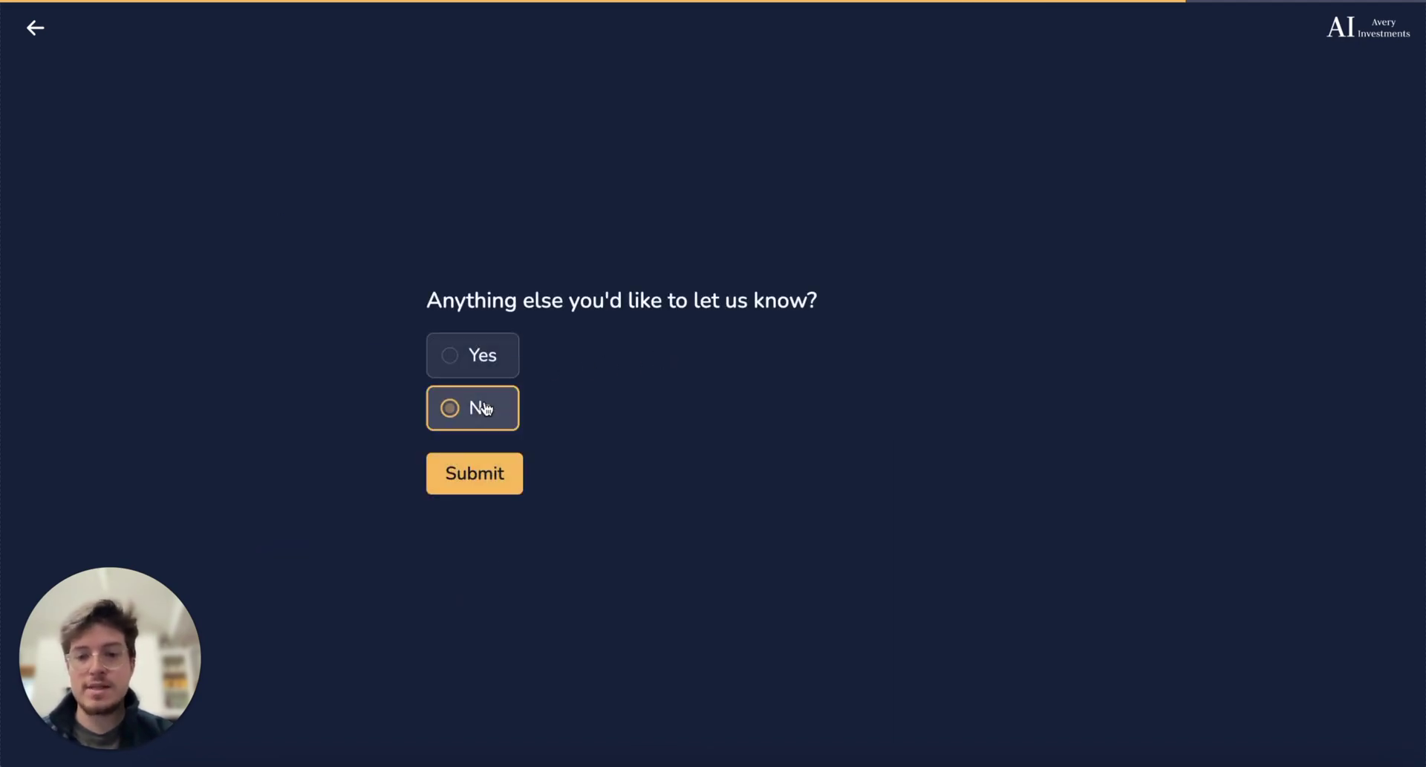
pyautogui.click(490, 486)
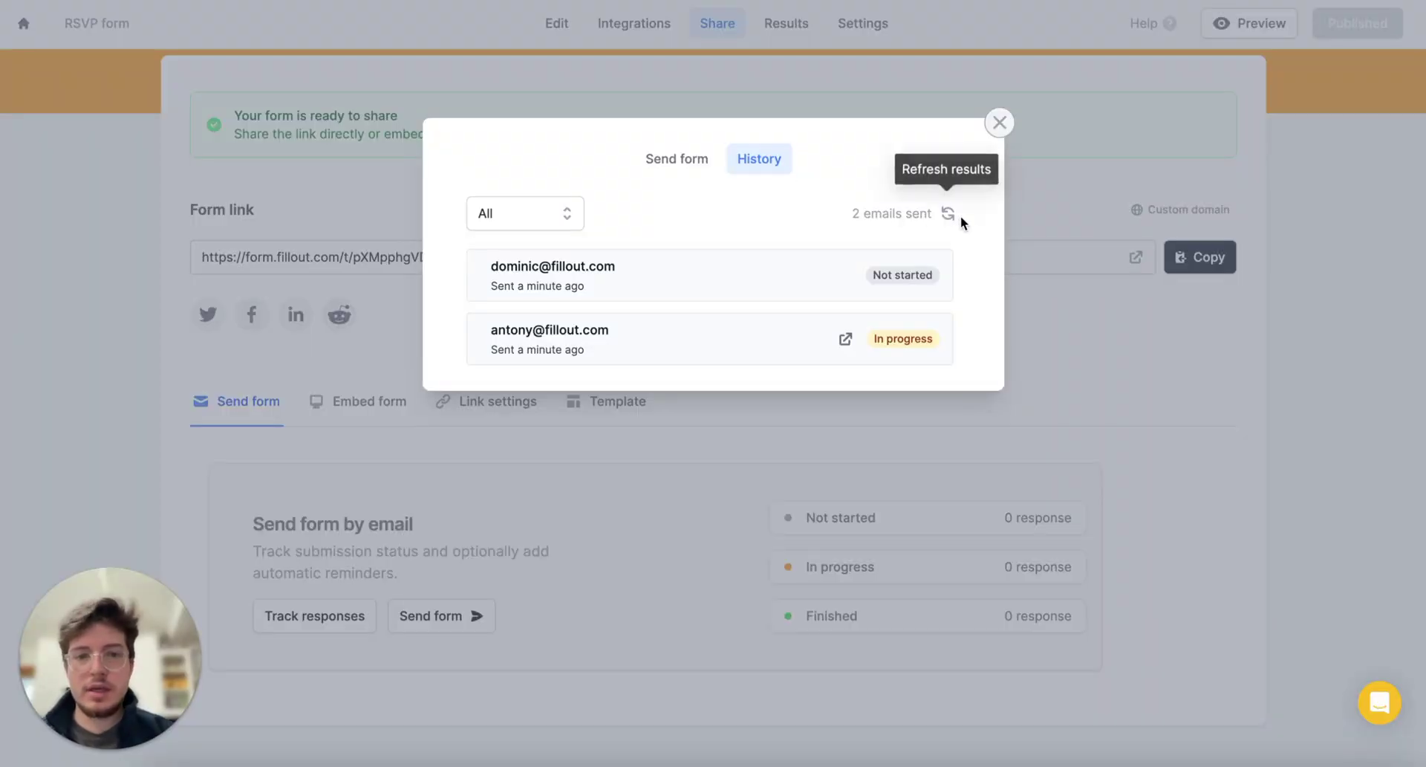
# Refresh to mark the response Finished, review its answers, then close the viewer and history.
pyautogui.click(948, 215)
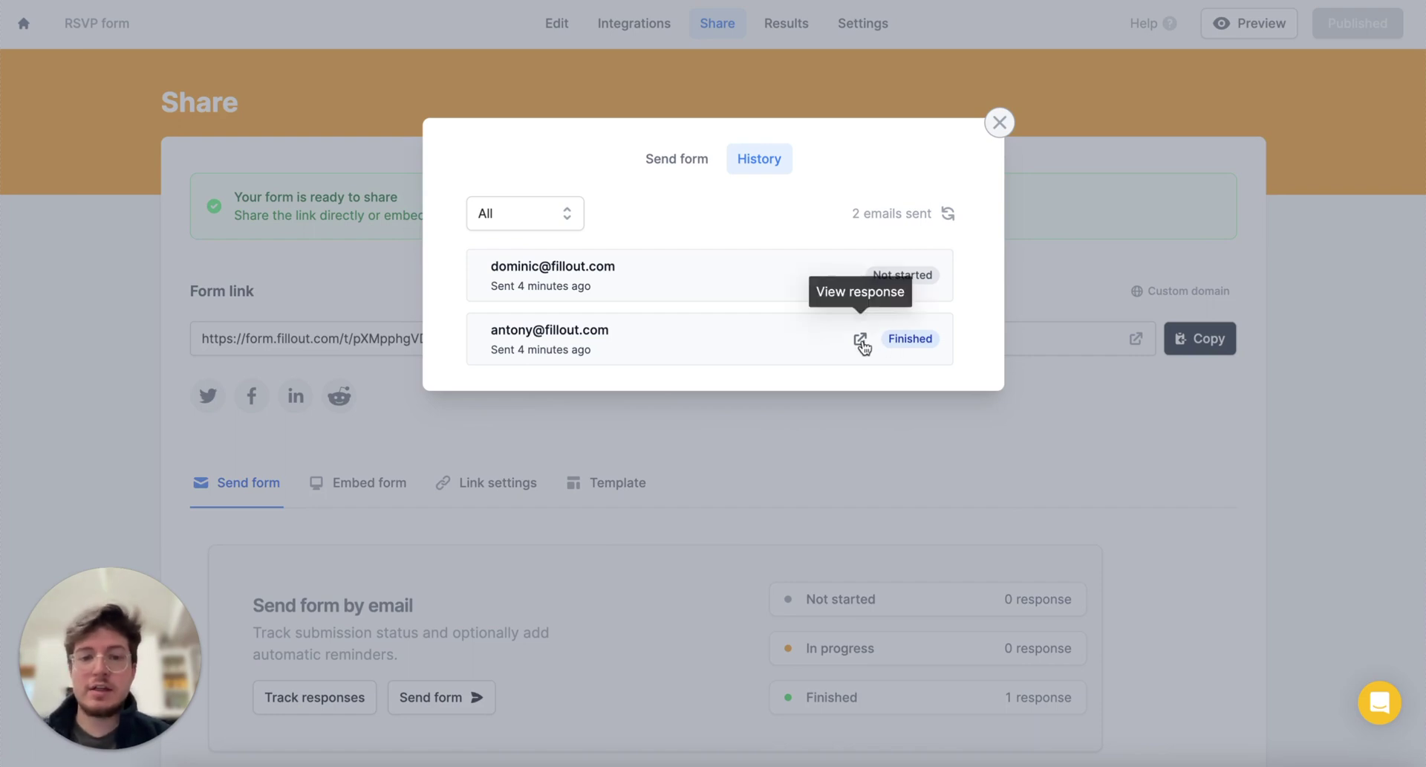
pyautogui.click(861, 341)
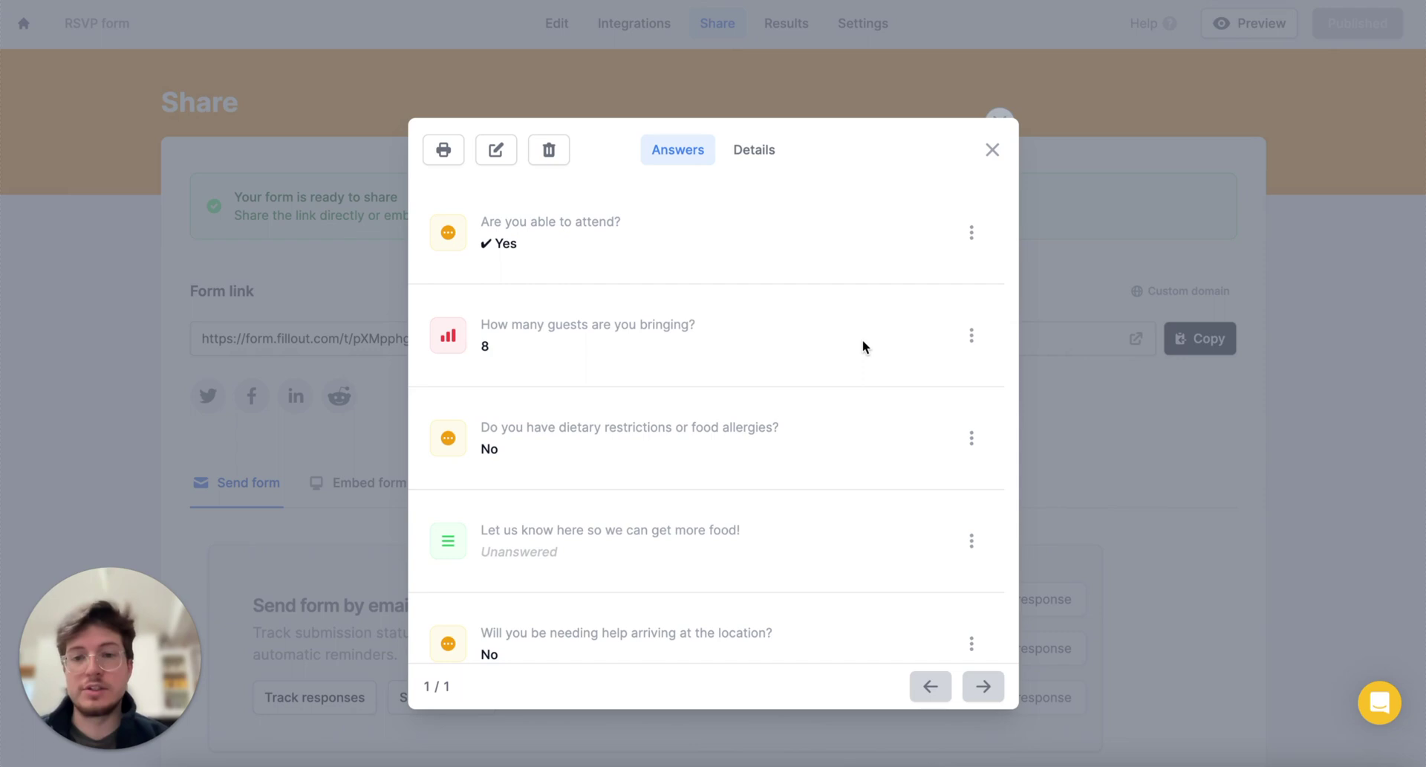
pyautogui.scroll(-5, 862, 346)
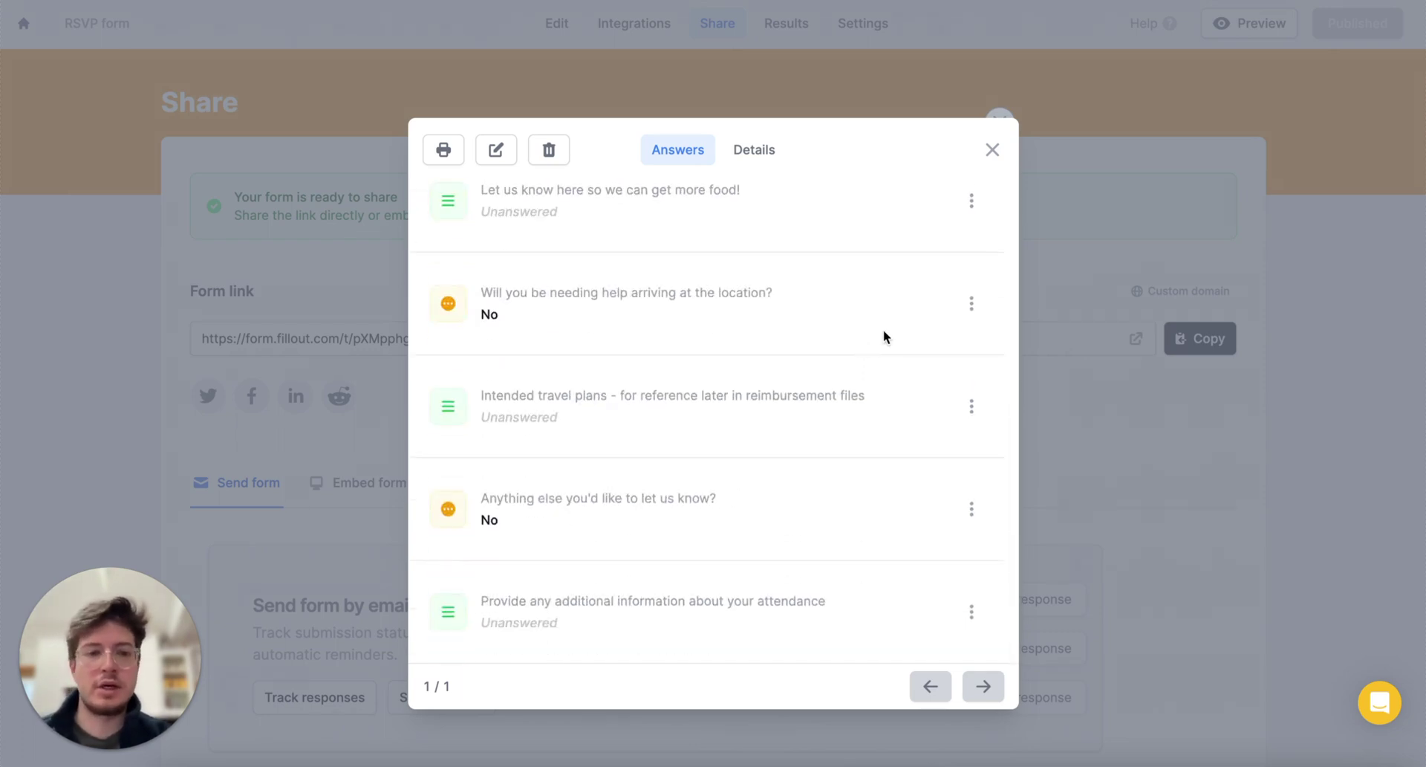
pyautogui.click(992, 150)
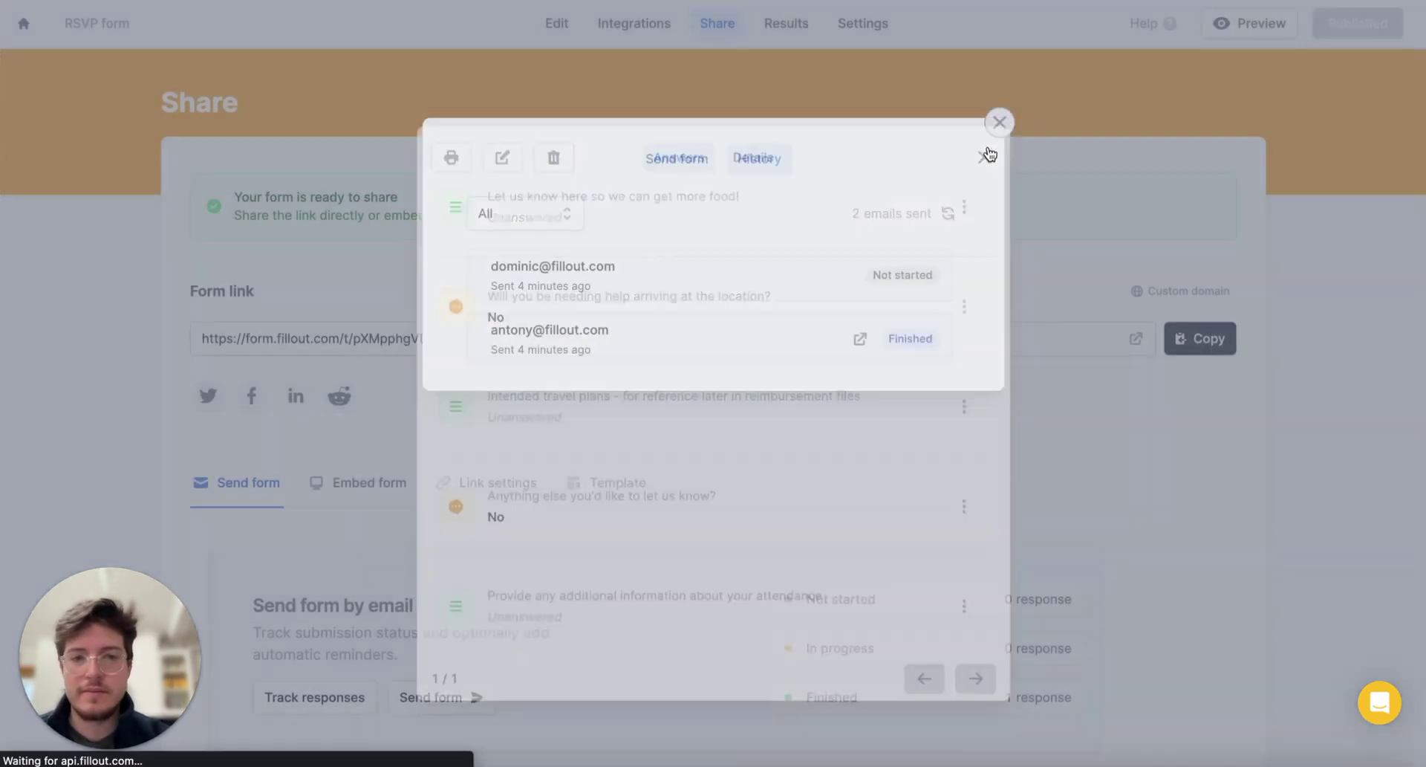
pyautogui.click(997, 134)
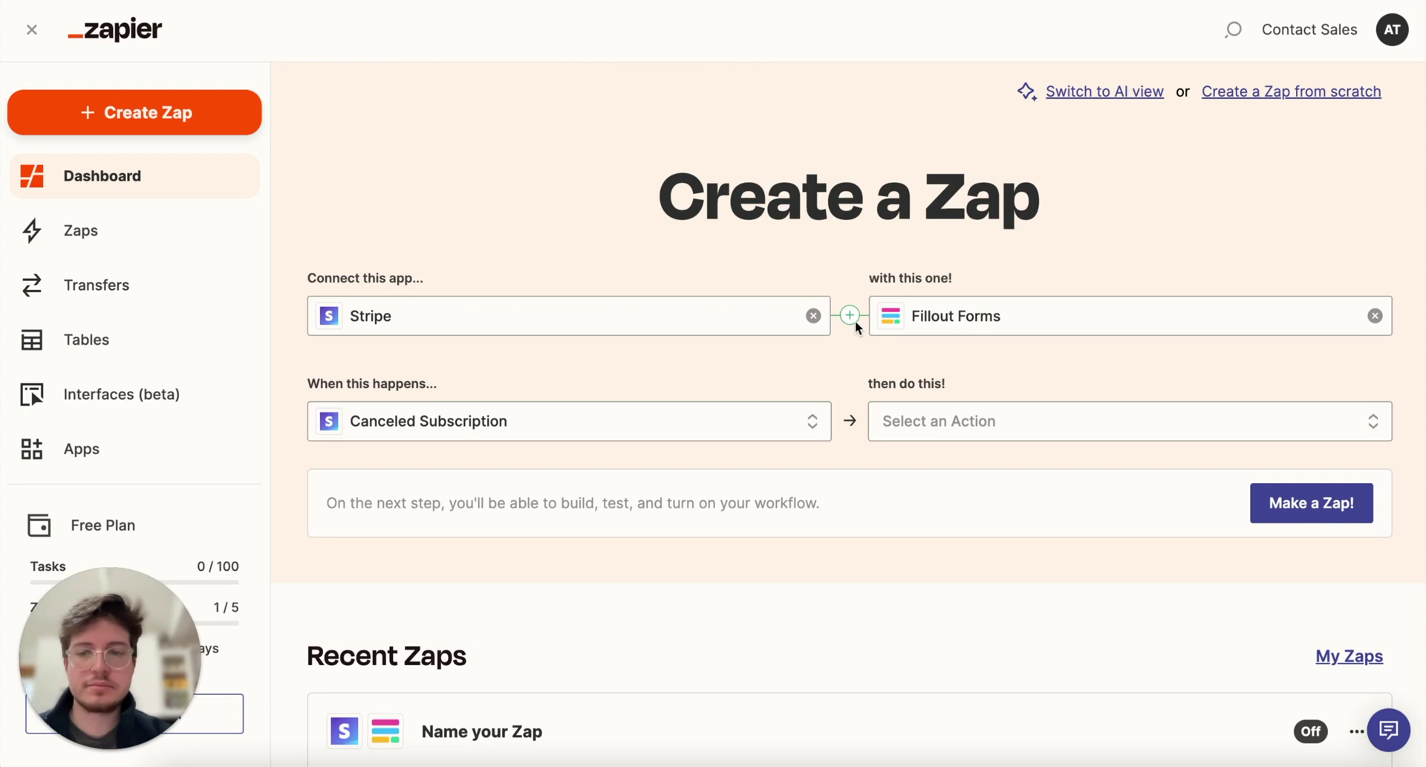
# Check the Stripe trigger events, then list the Fillout Forms actions, showing Send Form.
pyautogui.click(587, 419)
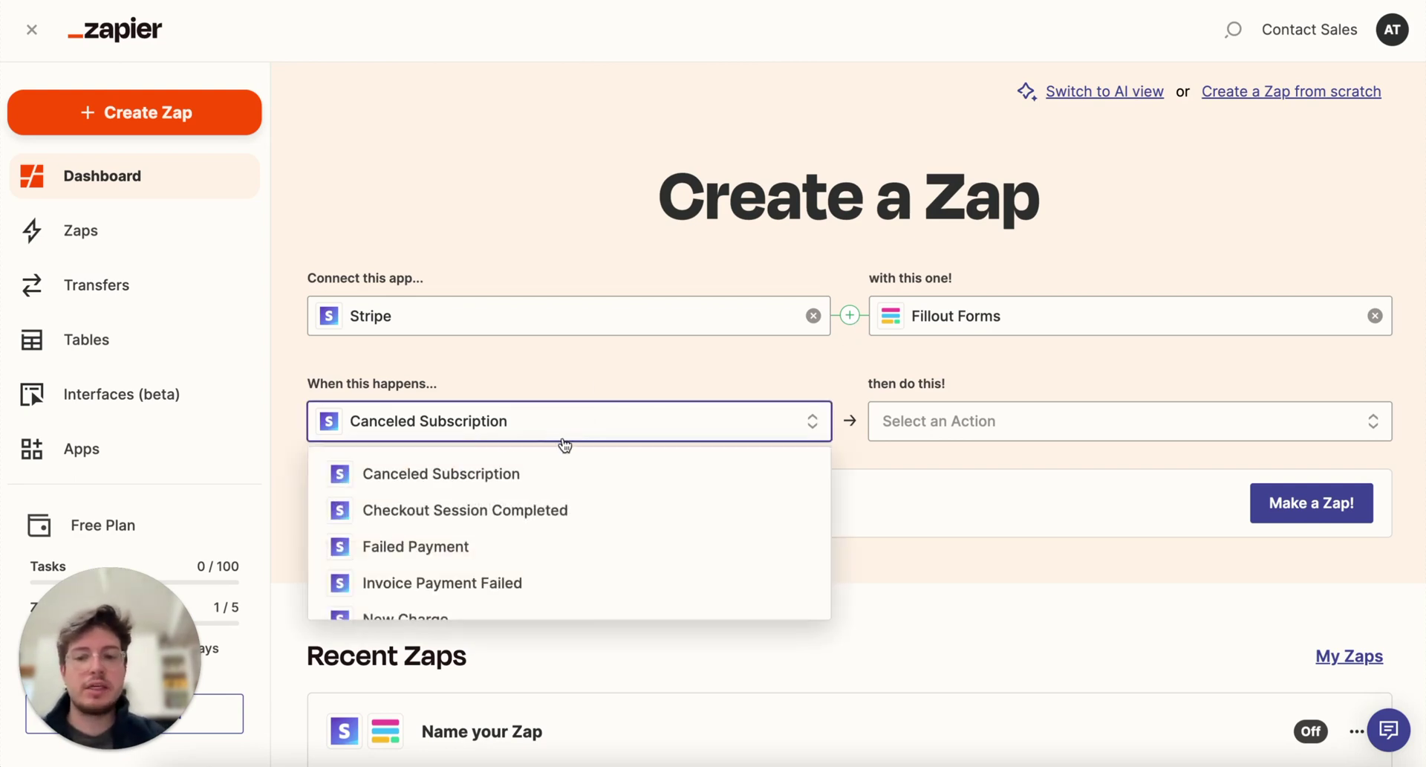
pyautogui.click(554, 383)
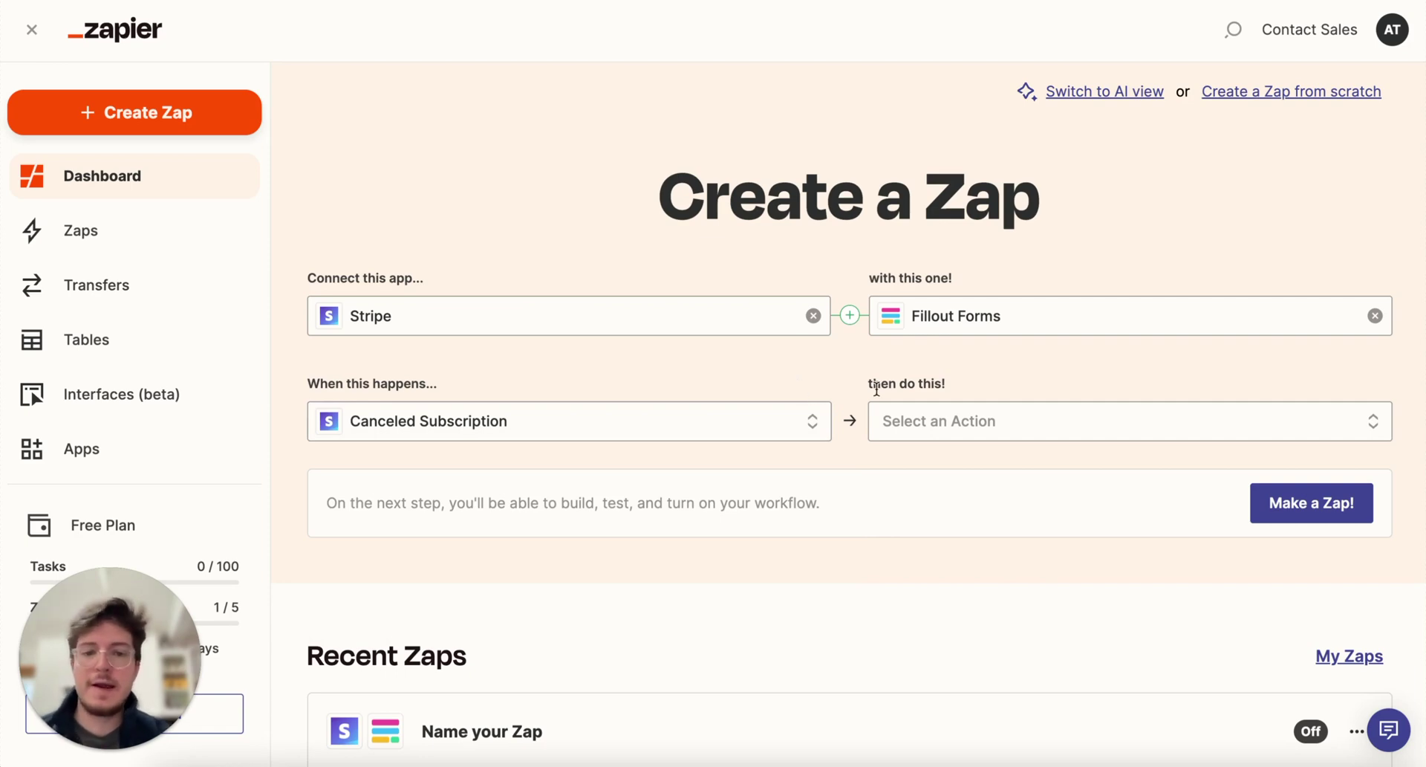
pyautogui.click(964, 424)
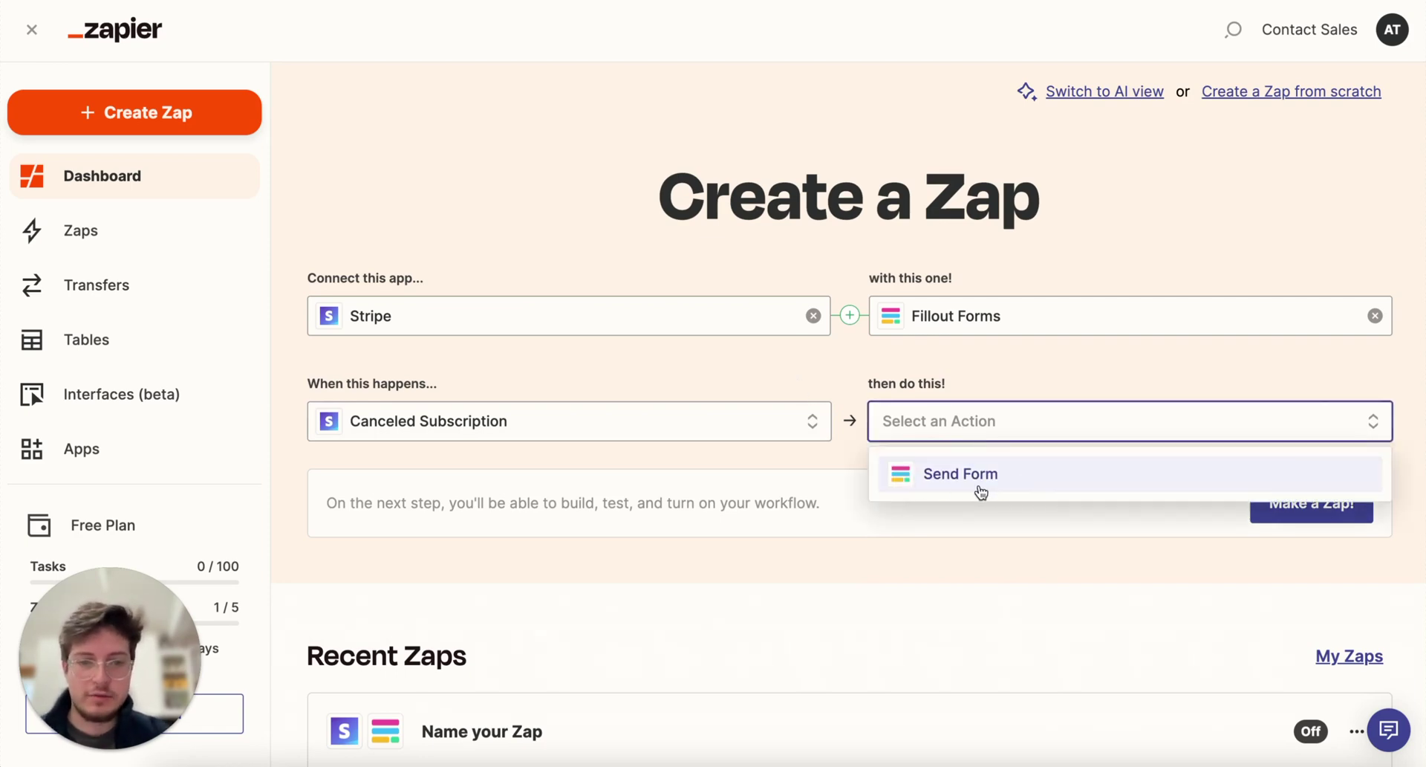
# Choose Fillout Forms' Send Form as the Zap action for canceled Stripe subscriptions.
pyautogui.click(981, 490)
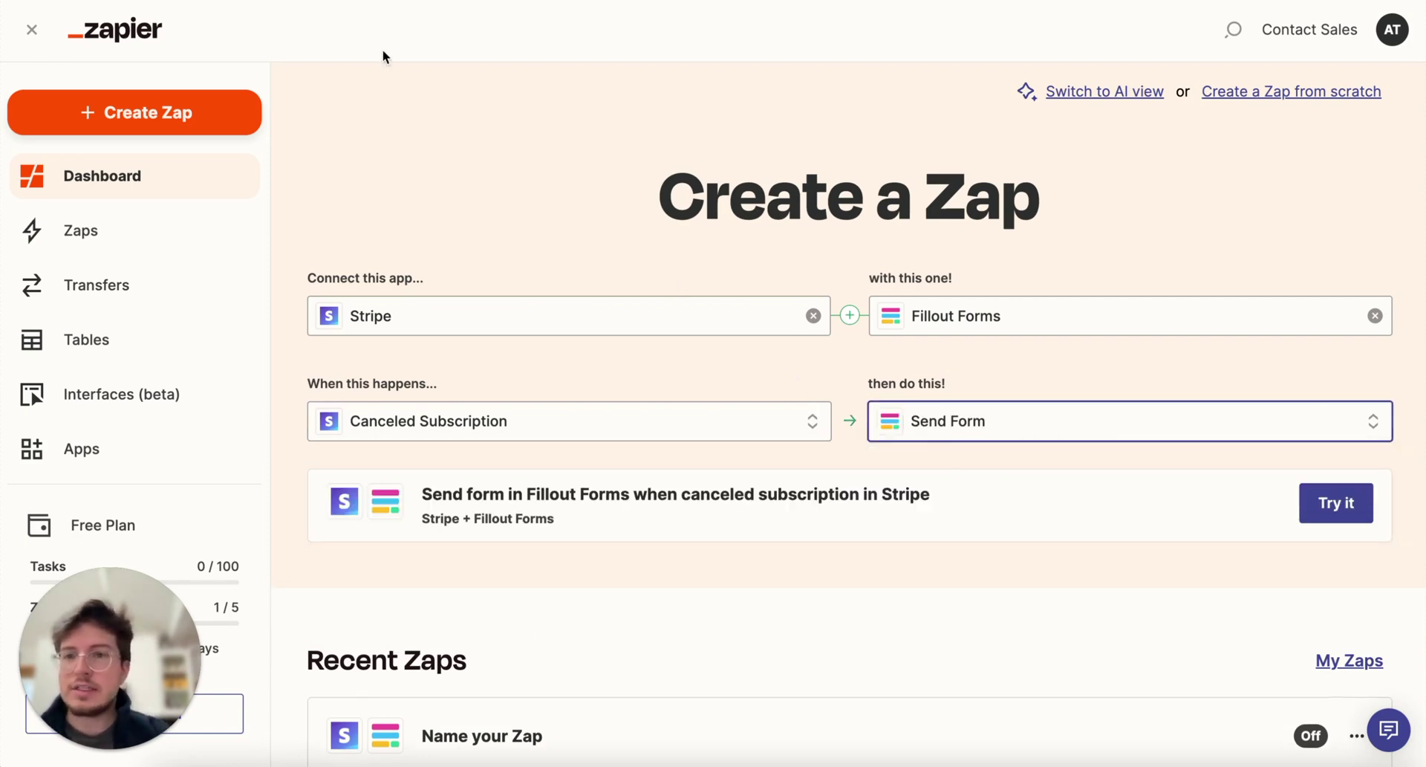